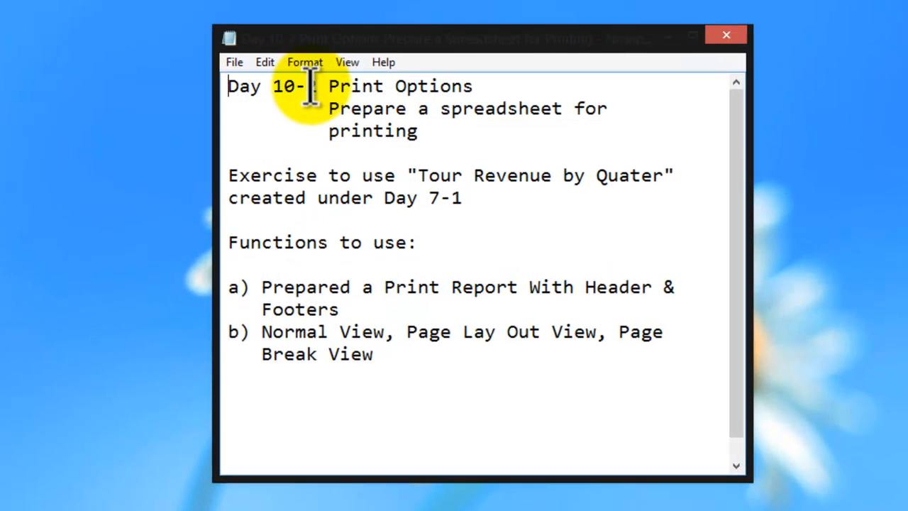
Read through the Day 10-2 Print Options exercise notes in Notepad and close them.
{"action": "left_click", "coordinate": [309, 87]}
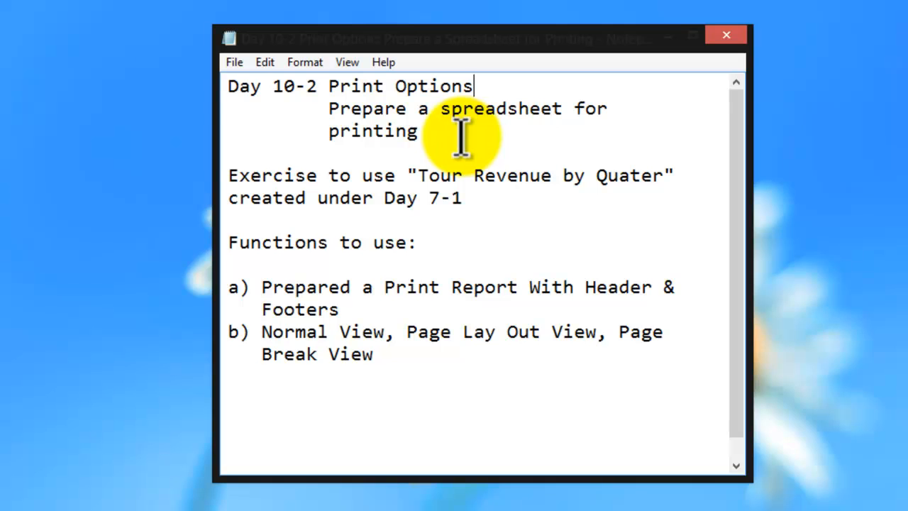
{"action": "left_click", "coordinate": [429, 139]}
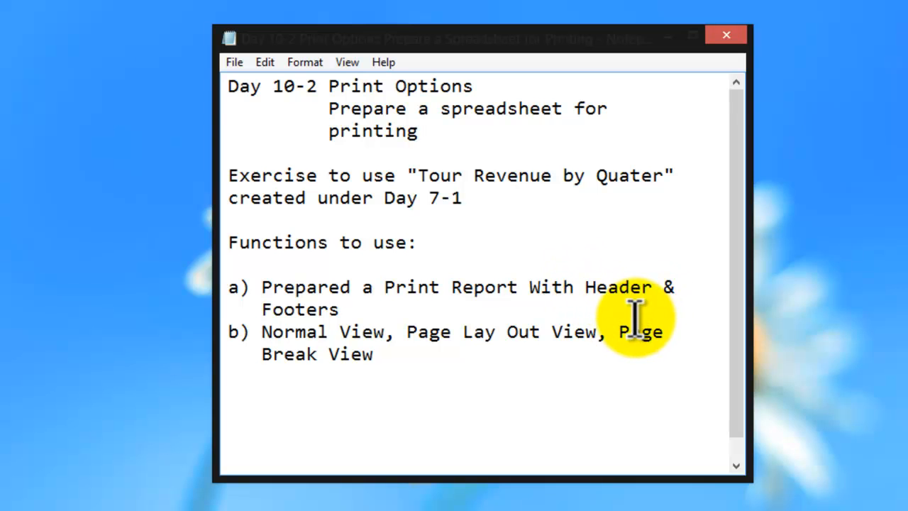
{"action": "left_click", "coordinate": [731, 37]}
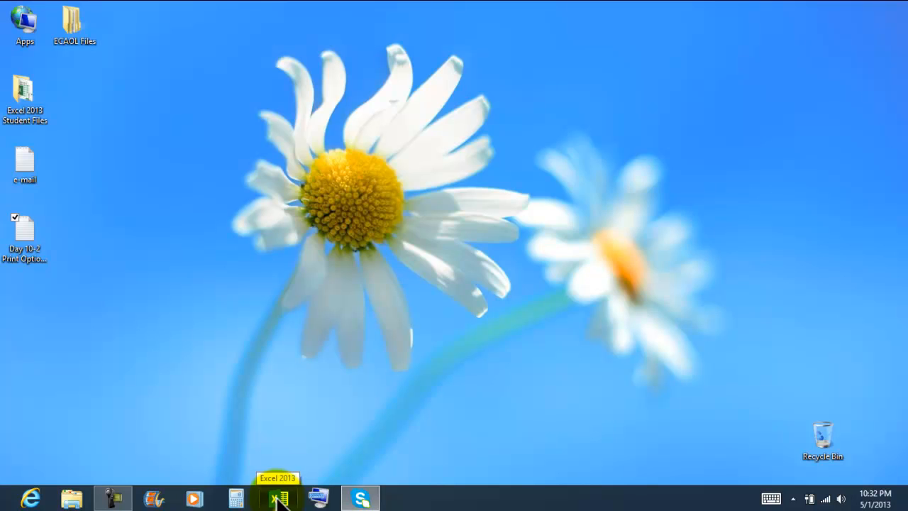
Start Excel 2013 and open the recent workbook "Tour Revenue by Quater 4-26-2013".
{"action": "left_click", "coordinate": [279, 499]}
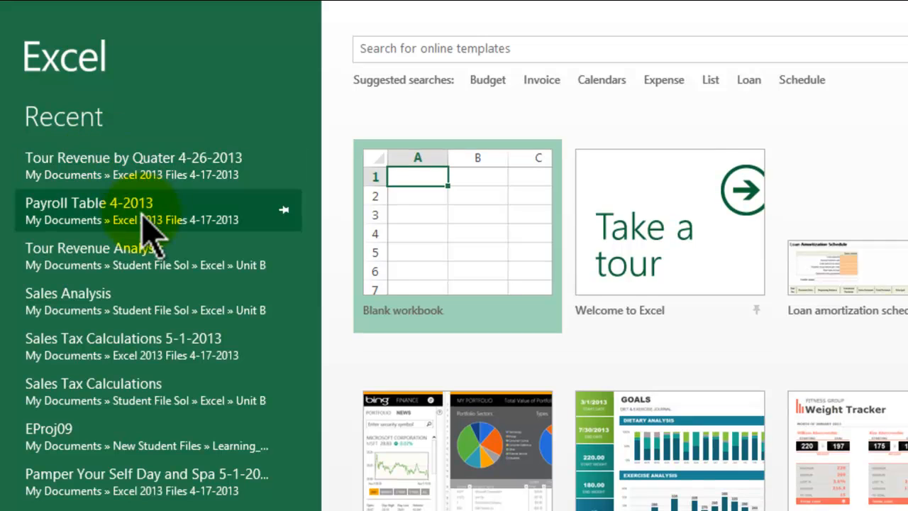
{"action": "scroll", "coordinate": [153, 259], "scroll_direction": "down", "scroll_amount": 1}
{"action": "scroll", "coordinate": [135, 397], "scroll_direction": "down", "scroll_amount": 1}
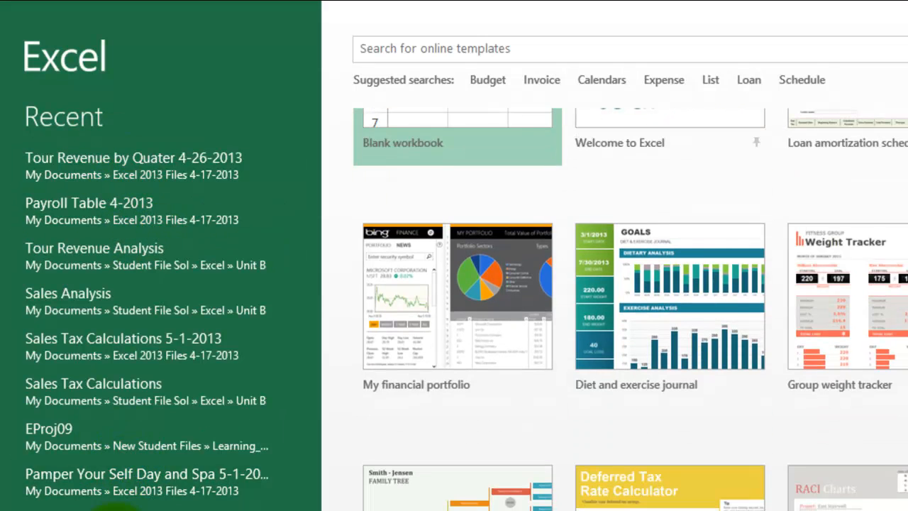
{"action": "left_click", "coordinate": [98, 165]}
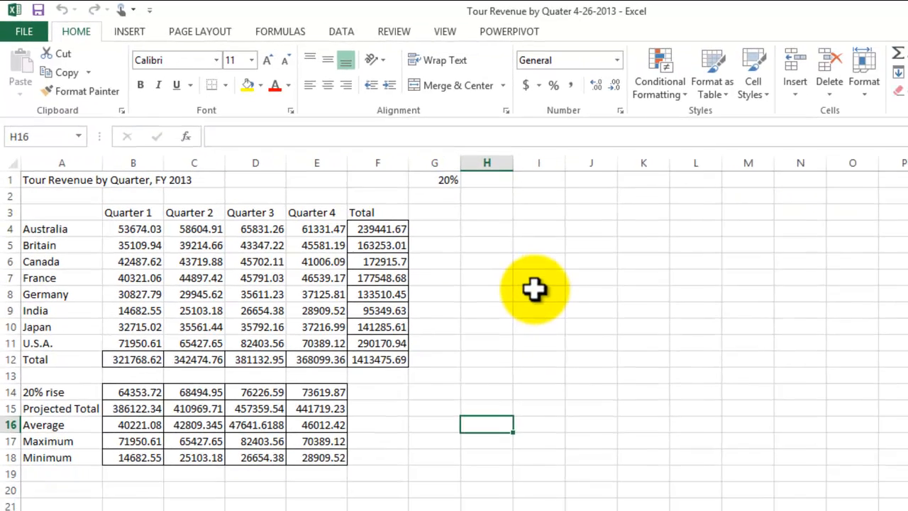
{"action": "left_click", "coordinate": [615, 334]}
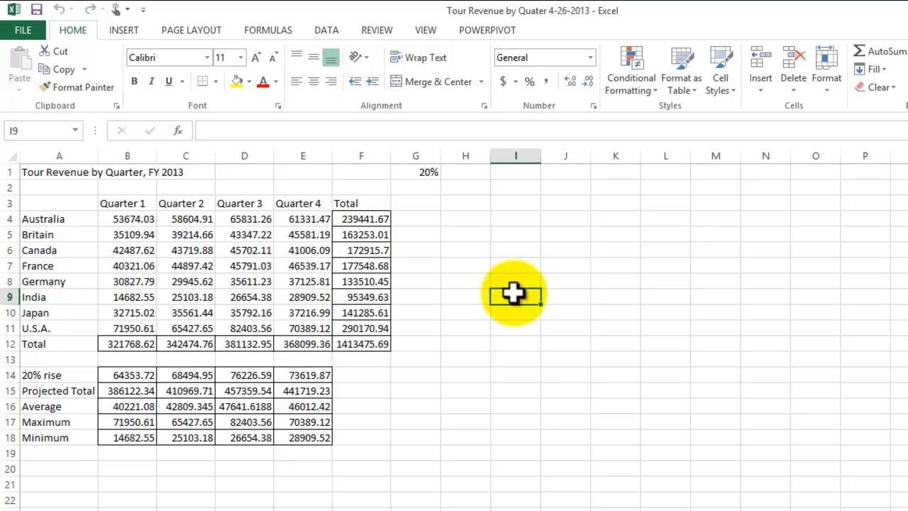
Set the worksheet's print orientation to Landscape in the page setup.
{"action": "left_click", "coordinate": [23, 30]}
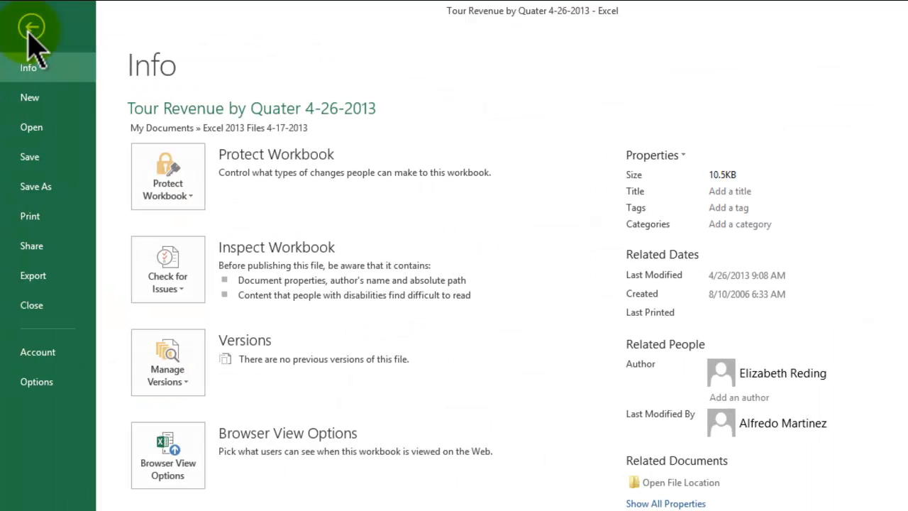
{"action": "left_click", "coordinate": [41, 217]}
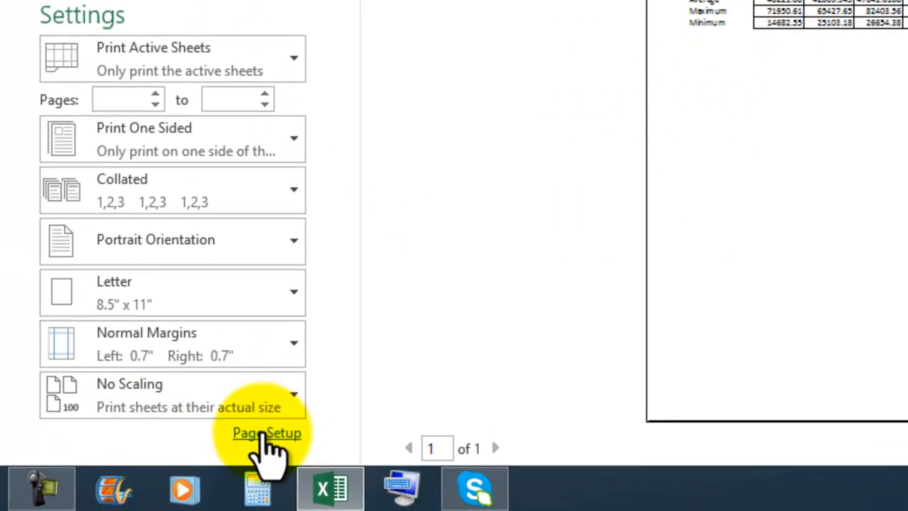
{"action": "left_click", "coordinate": [259, 434]}
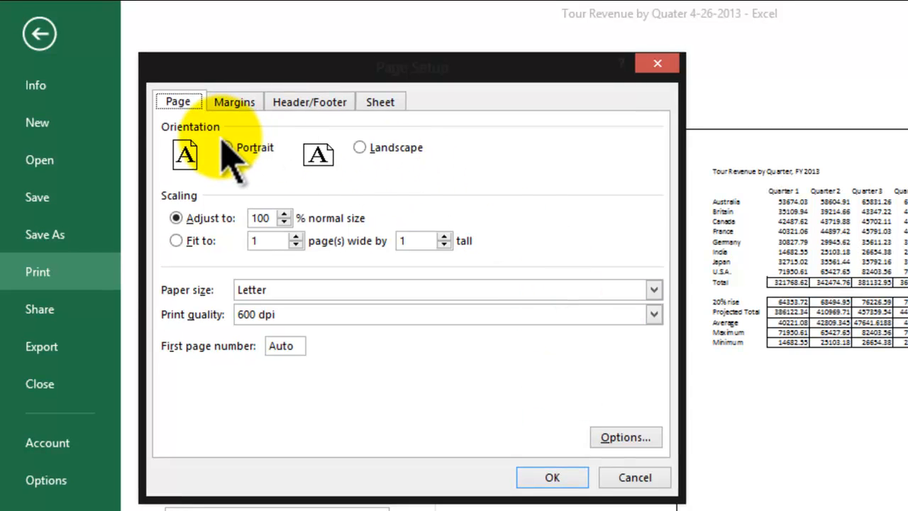
{"action": "left_click", "coordinate": [359, 147]}
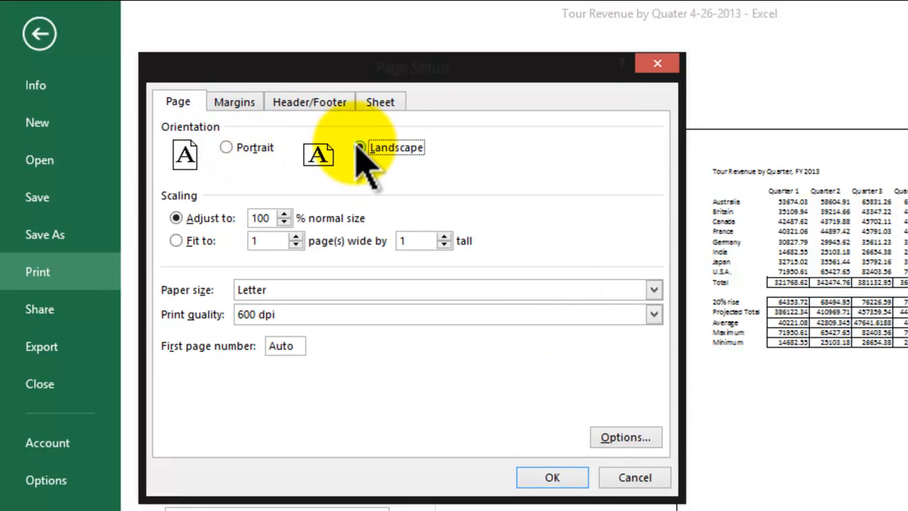
{"action": "left_click", "coordinate": [552, 477]}
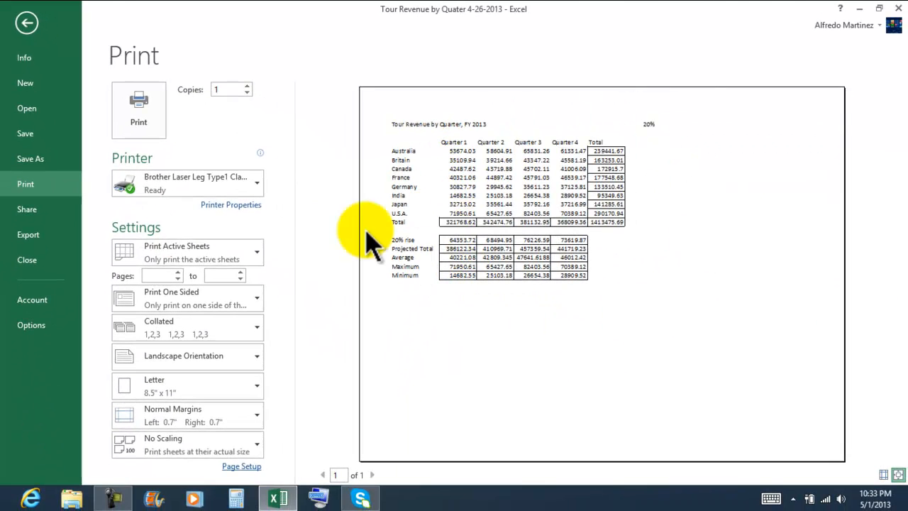
Center the printed worksheet on the page both horizontally and vertically.
{"action": "left_click", "coordinate": [235, 467]}
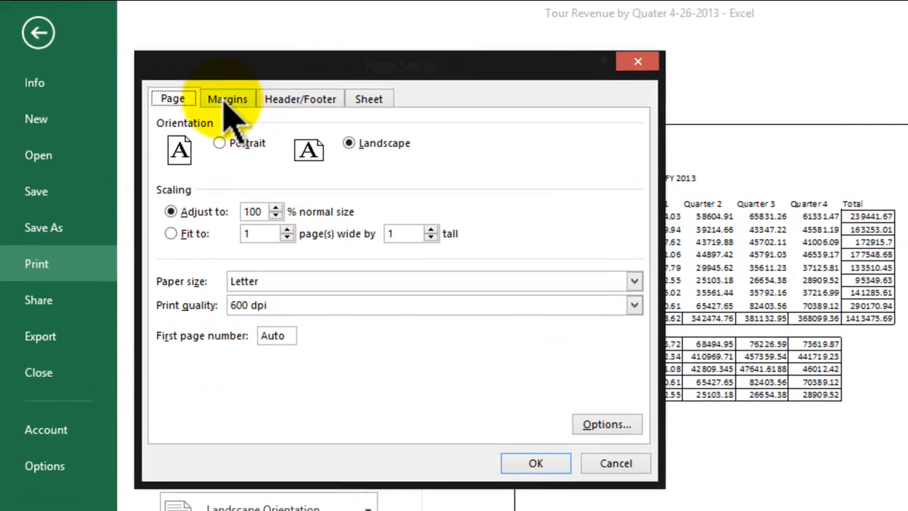
{"action": "left_click", "coordinate": [174, 78]}
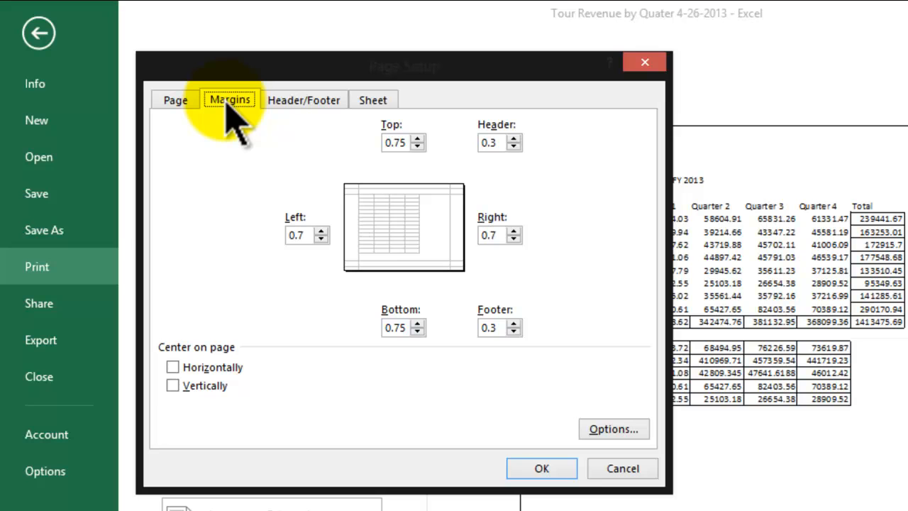
{"action": "left_click", "coordinate": [177, 367]}
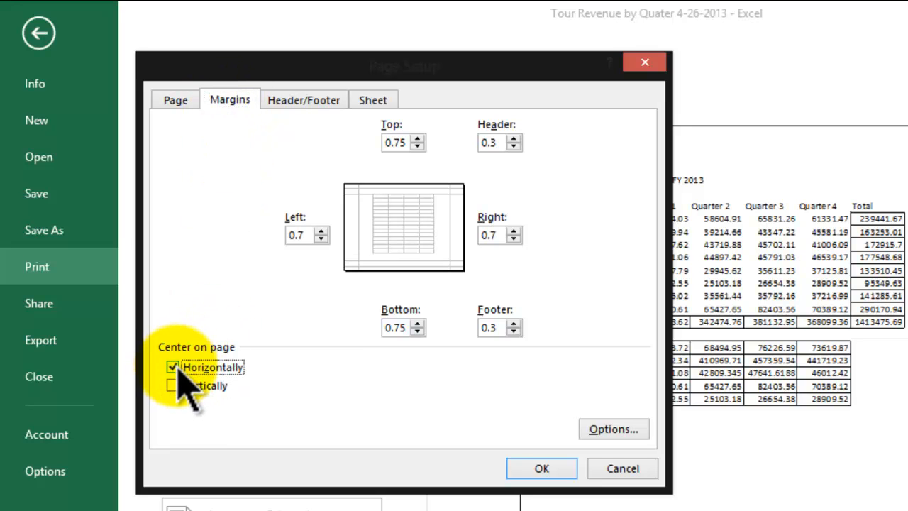
{"action": "left_click", "coordinate": [173, 387]}
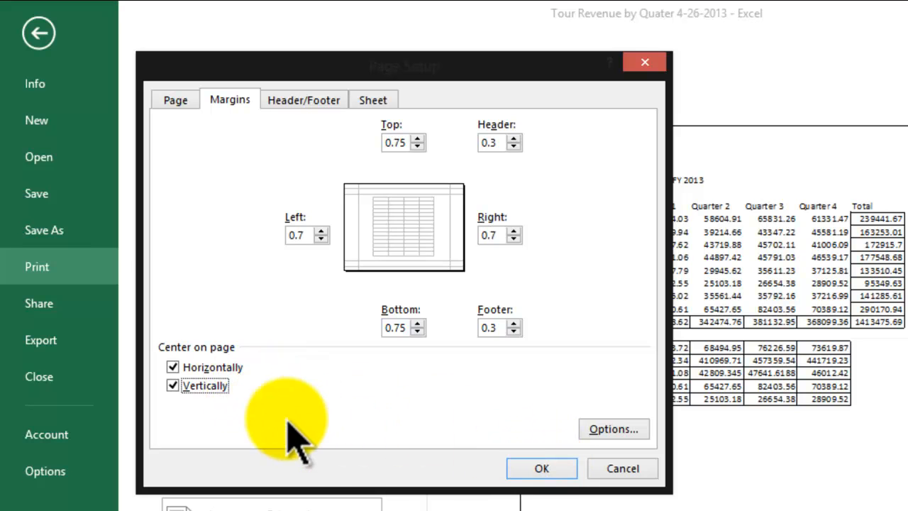
{"action": "left_click", "coordinate": [529, 465]}
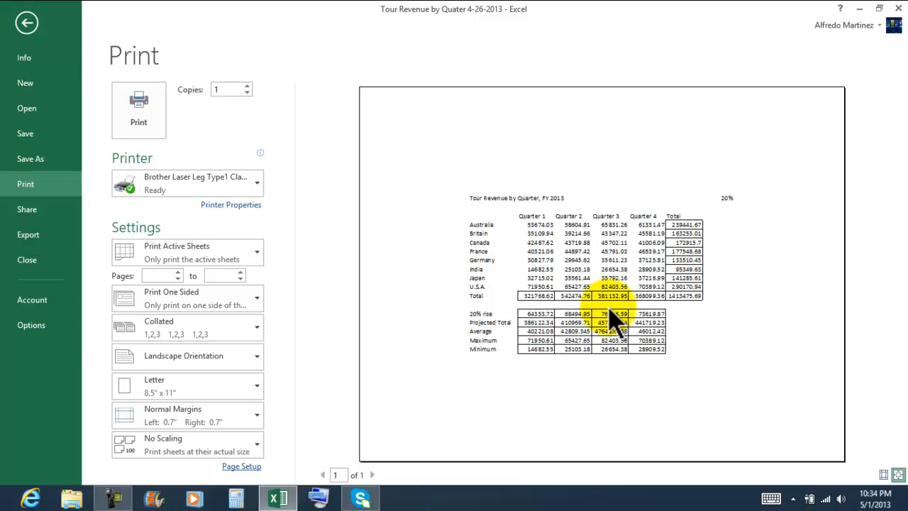
Create a custom header with the date in the left section, "By" plus the author's surname in the center and the time in the right.
{"action": "left_click", "coordinate": [241, 467]}
{"action": "left_click", "coordinate": [159, 70]}
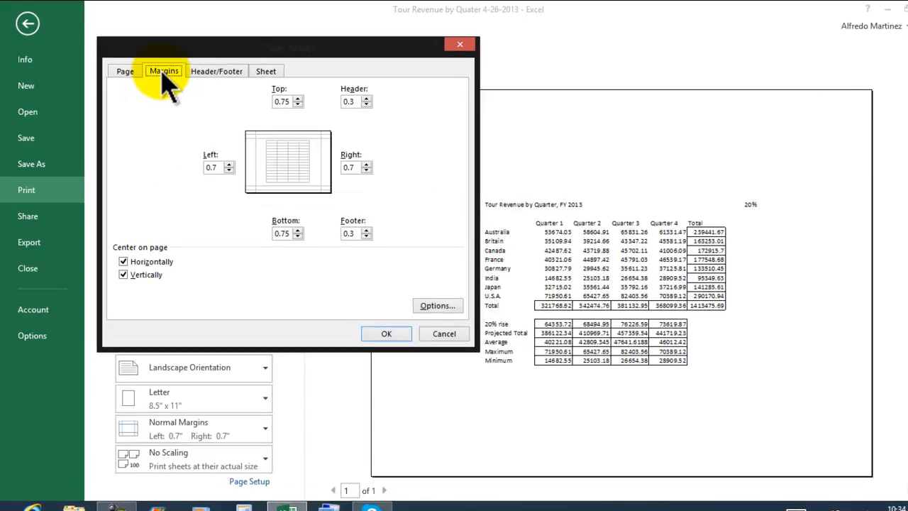
{"action": "left_click", "coordinate": [215, 73]}
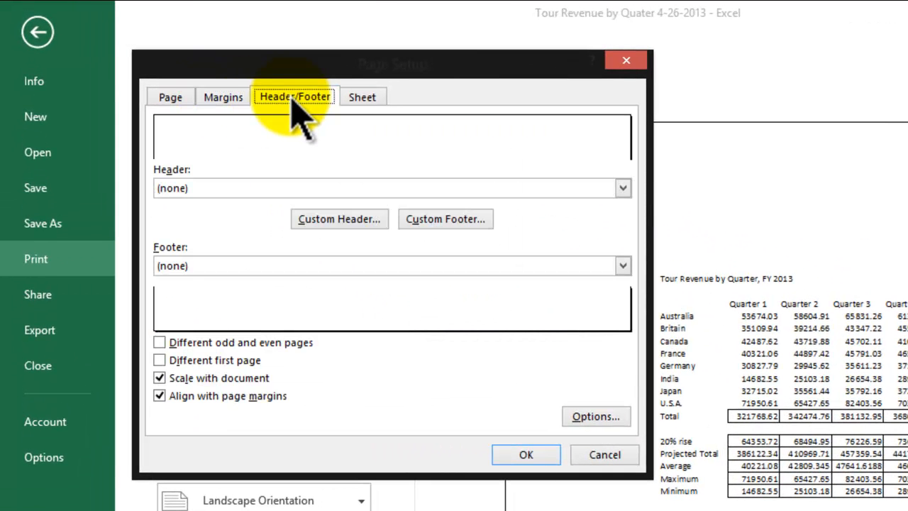
{"action": "left_click", "coordinate": [333, 224]}
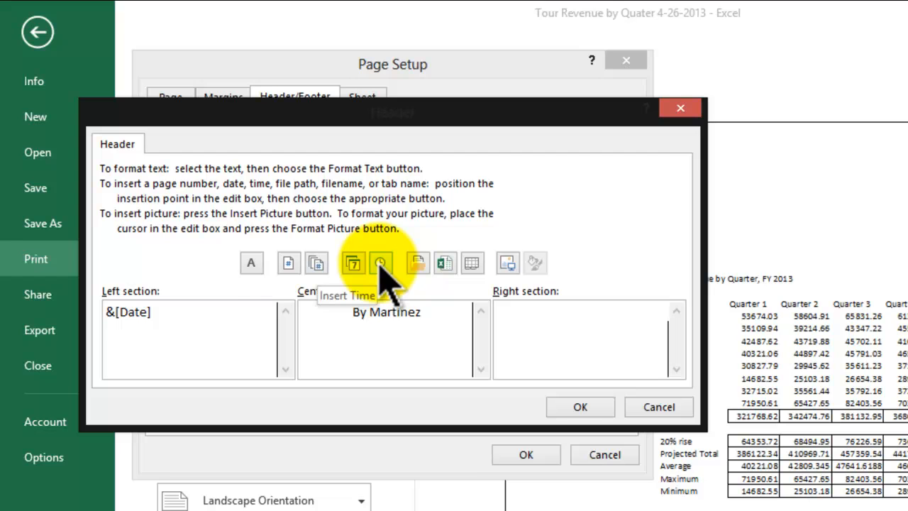
{"action": "left_click", "coordinate": [381, 265]}
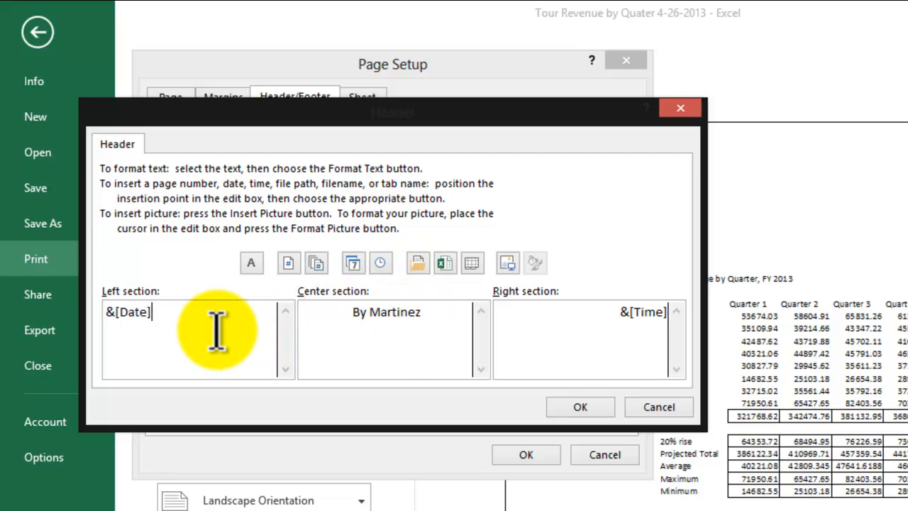
{"action": "left_click", "coordinate": [573, 323]}
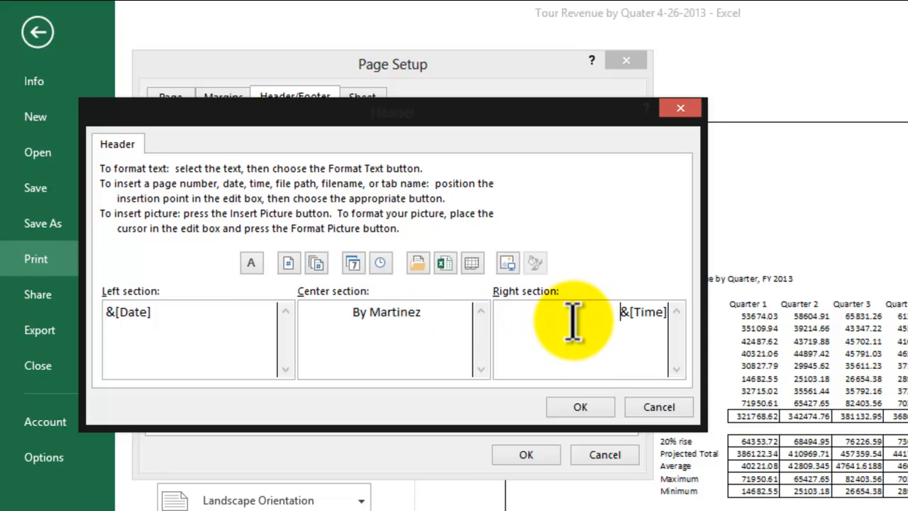
{"action": "left_click", "coordinate": [591, 410]}
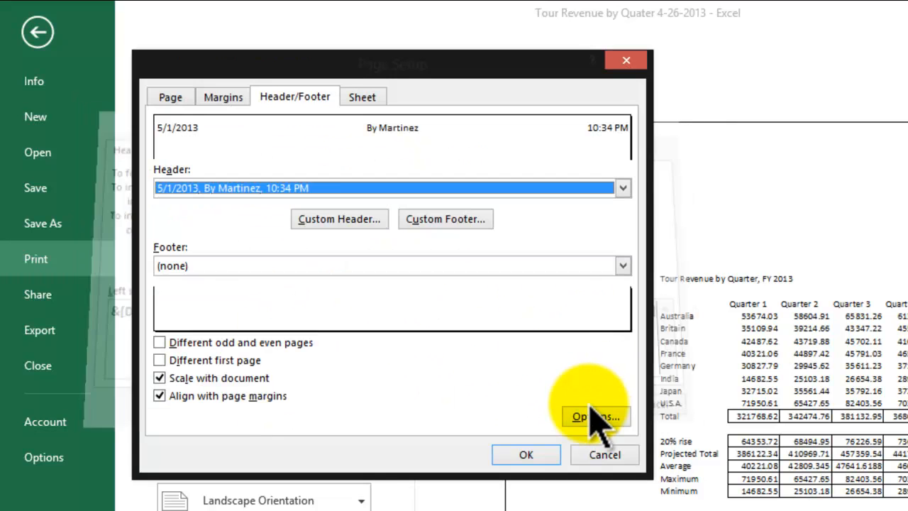
Create a custom footer with the page number in the left section, "IC" in the center and the time in the right, and apply the page setup.
{"action": "left_click", "coordinate": [465, 222]}
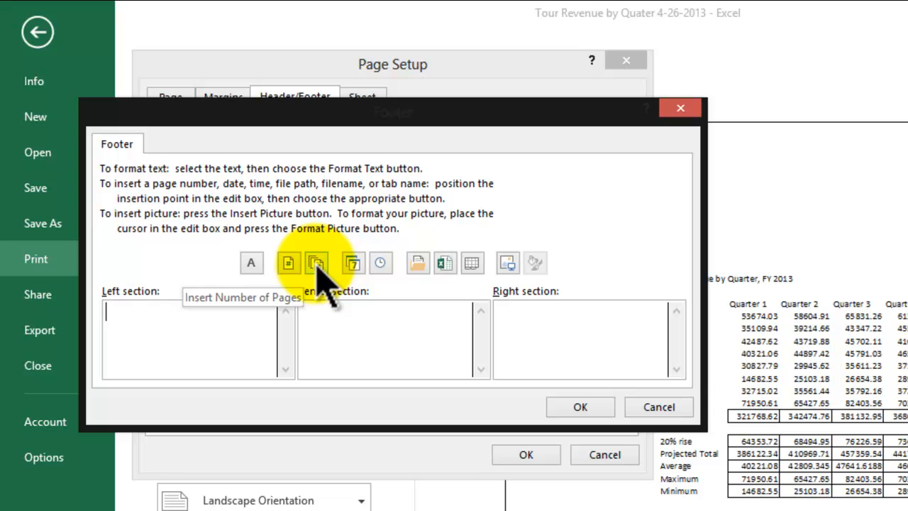
{"action": "left_click", "coordinate": [288, 263]}
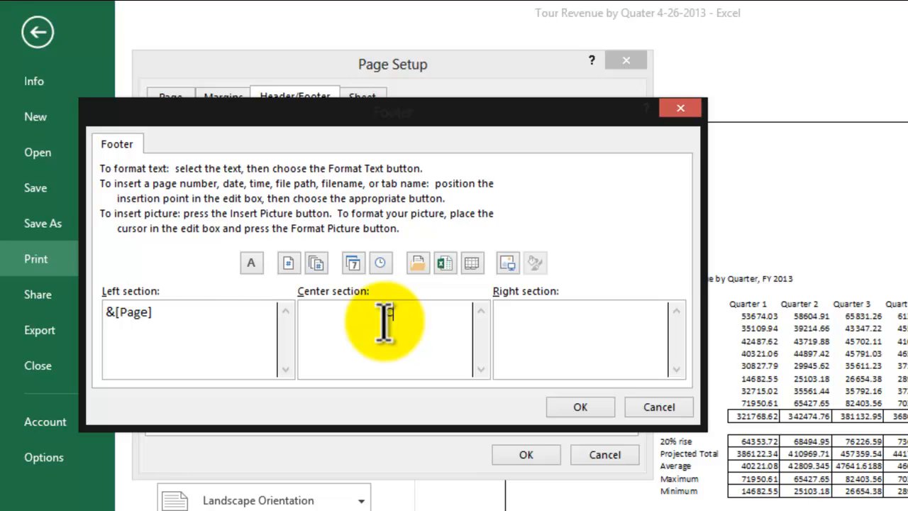
{"action": "type", "text": "IC"}
{"action": "left_click", "coordinate": [568, 330]}
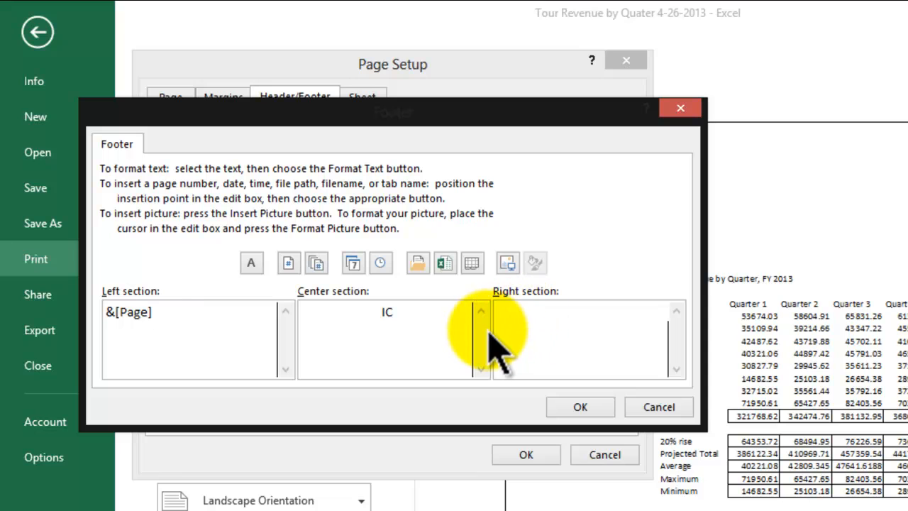
{"action": "left_click", "coordinate": [384, 266]}
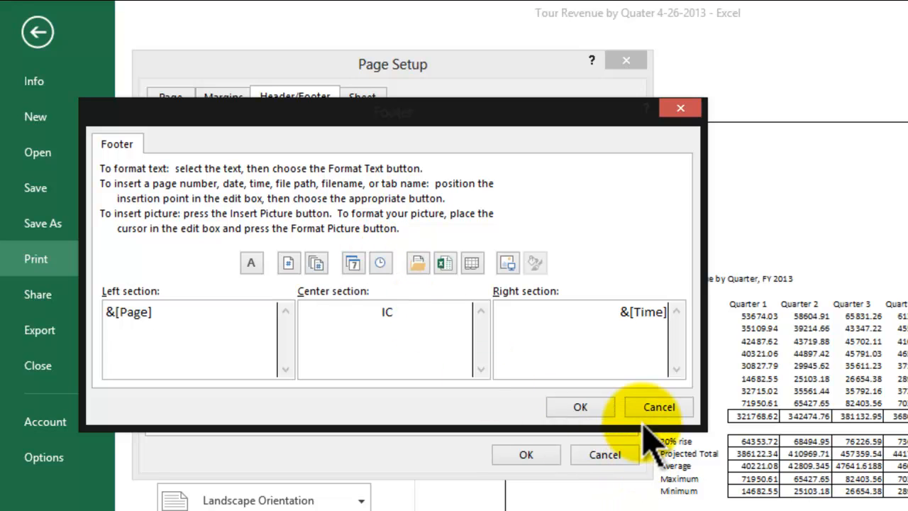
{"action": "left_click", "coordinate": [198, 339]}
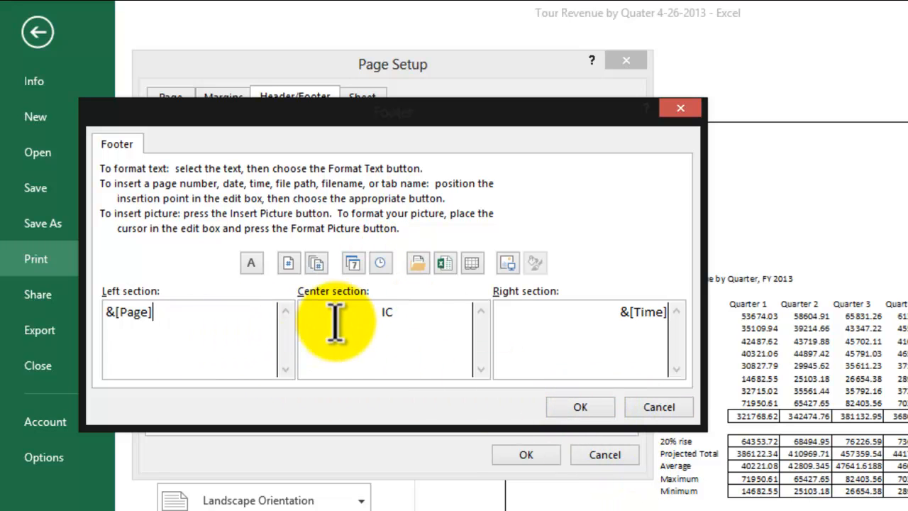
{"action": "left_click", "coordinate": [581, 410]}
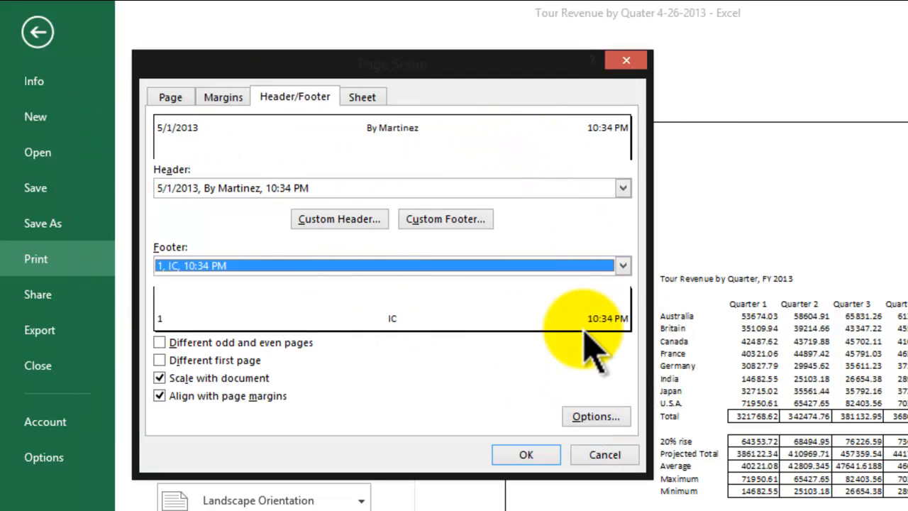
{"action": "left_click", "coordinate": [529, 455]}
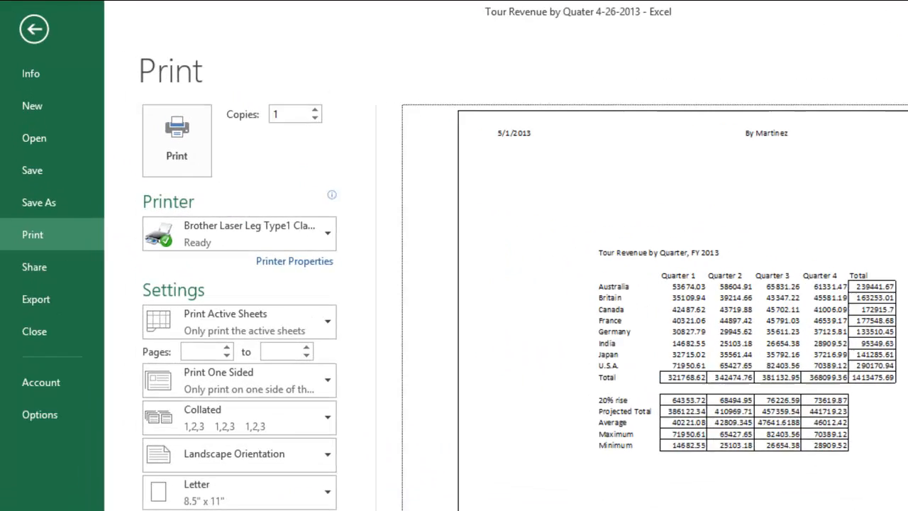
Turn on gridline printing for the worksheet in the page setup.
{"action": "left_click", "coordinate": [310, 510]}
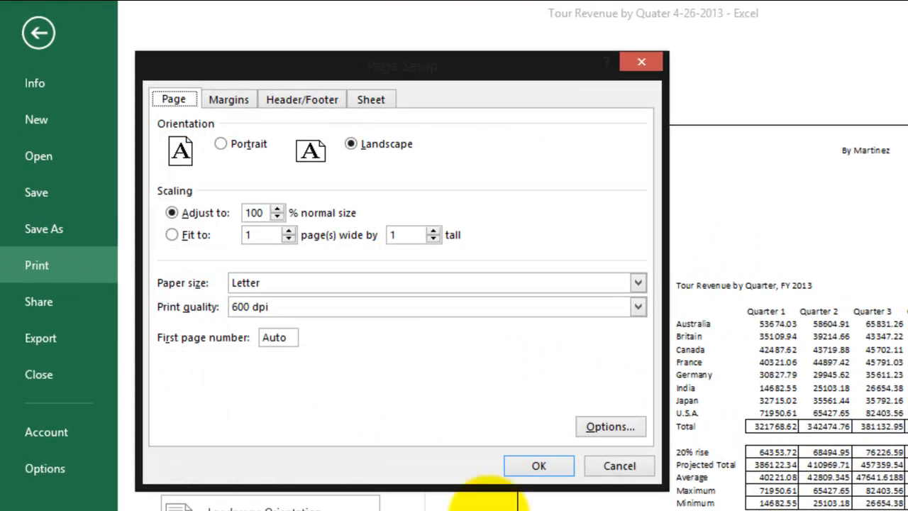
{"action": "left_click", "coordinate": [374, 100]}
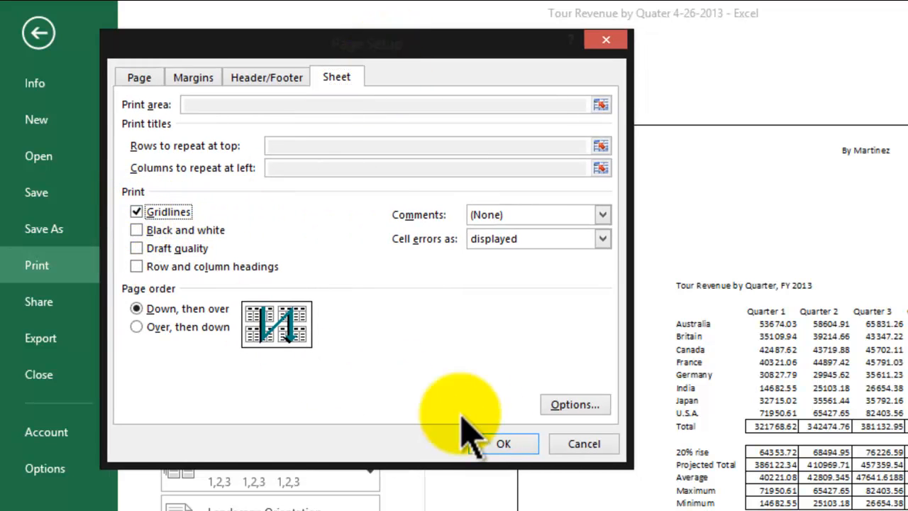
{"action": "left_click", "coordinate": [502, 443]}
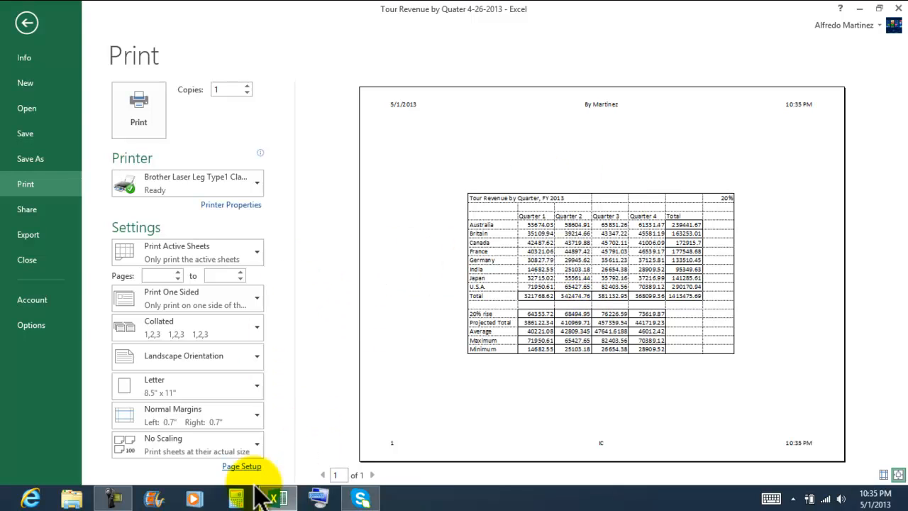
Turn off gridline printing, turn on printing of row and column headings, and apply the page setup.
{"action": "left_click", "coordinate": [241, 467]}
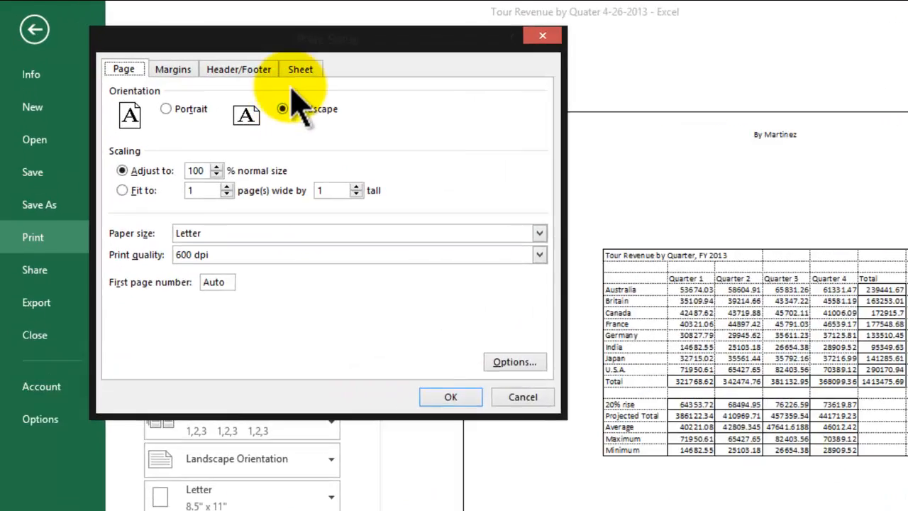
{"action": "left_click", "coordinate": [235, 53]}
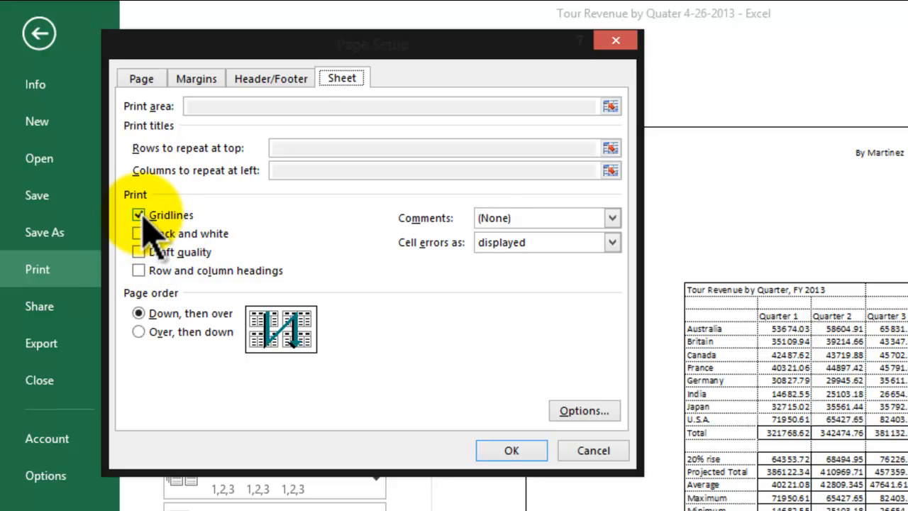
{"action": "left_click", "coordinate": [139, 270]}
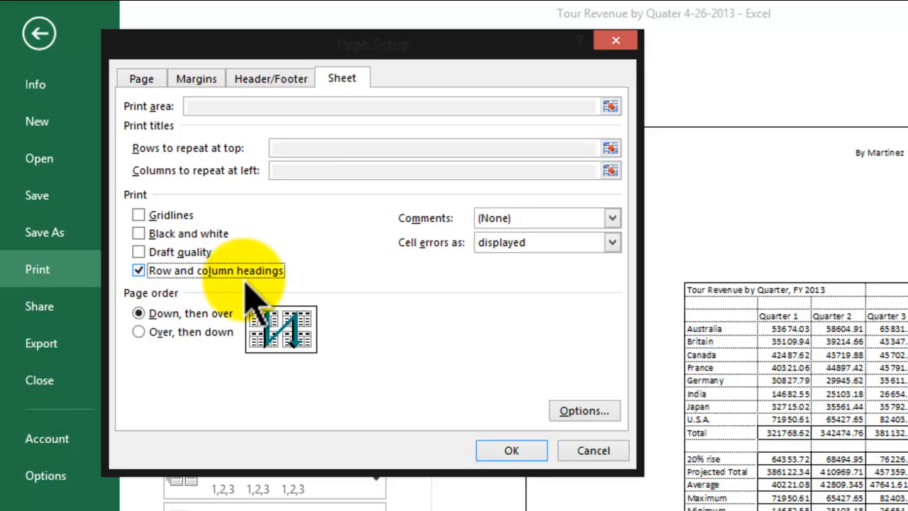
{"action": "left_click", "coordinate": [511, 451]}
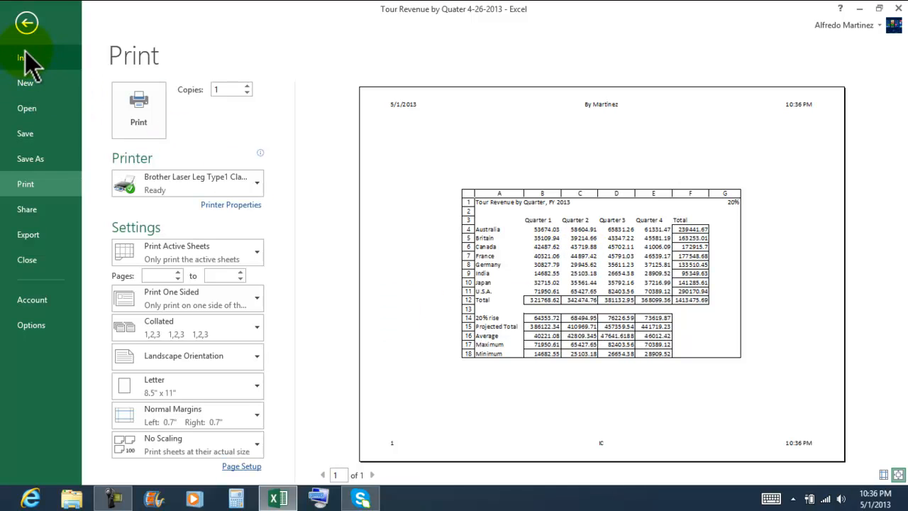
Save the workbook and return to its print settings.
{"action": "left_click", "coordinate": [24, 135]}
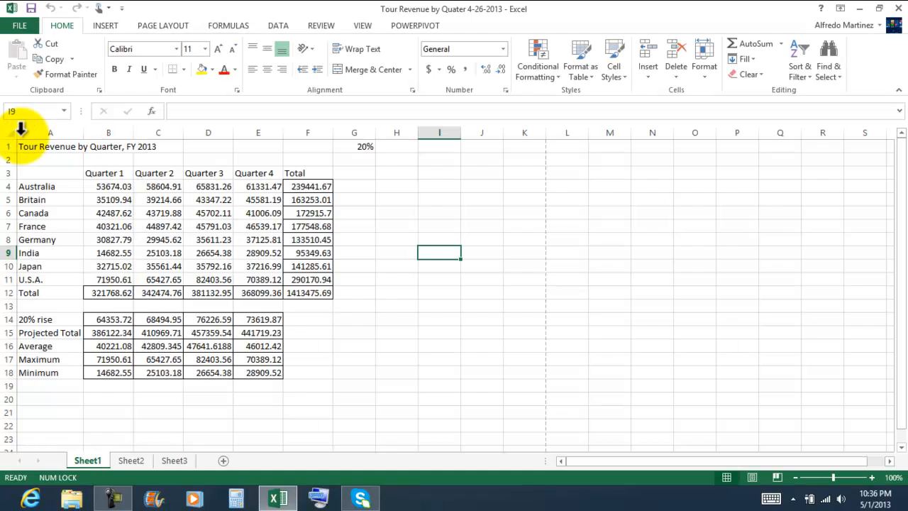
{"action": "left_click", "coordinate": [21, 29]}
{"action": "left_click", "coordinate": [39, 183]}
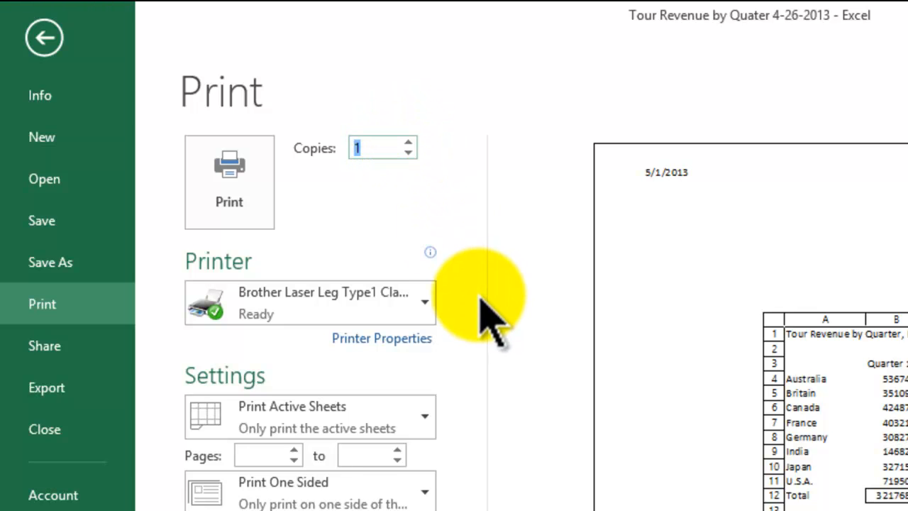
Examine the one-sided and both-sided printing choices and the collation choices for the print job.
{"action": "mouse_move", "coordinate": [381, 304]}
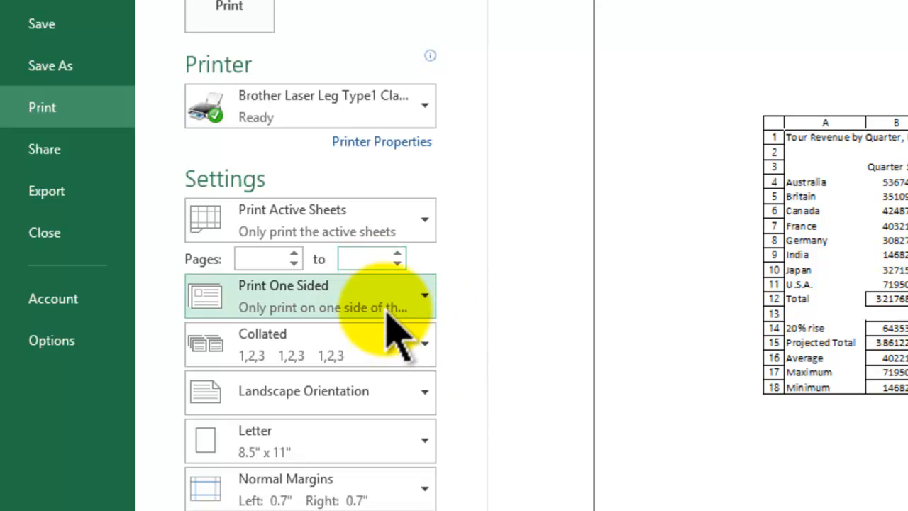
{"action": "left_click", "coordinate": [408, 296]}
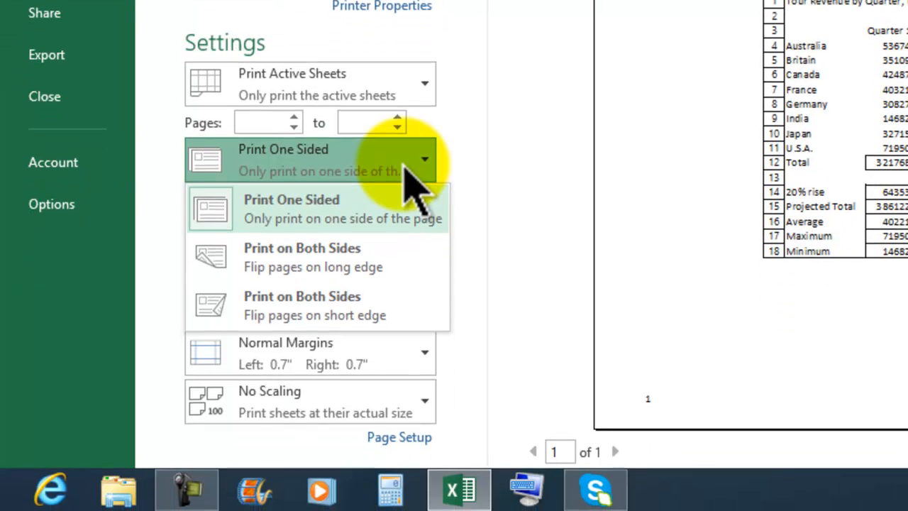
{"action": "left_click", "coordinate": [405, 166]}
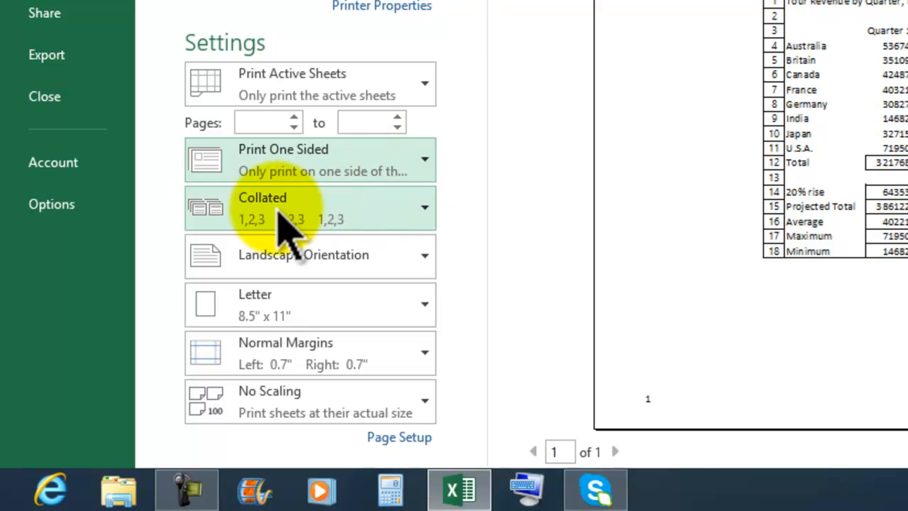
{"action": "left_click", "coordinate": [321, 226]}
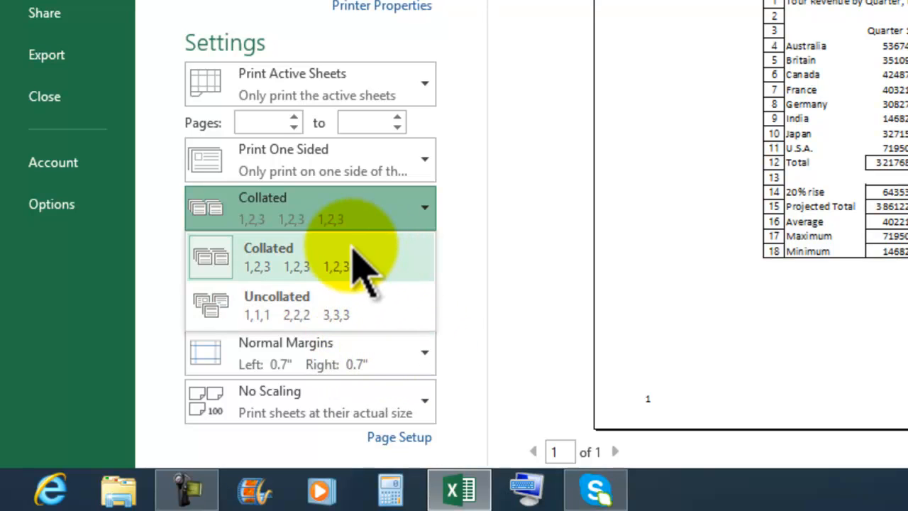
{"action": "left_click", "coordinate": [329, 210]}
Try portrait orientation for the printed worksheet, and restore landscape orientation.
{"action": "left_click", "coordinate": [377, 259]}
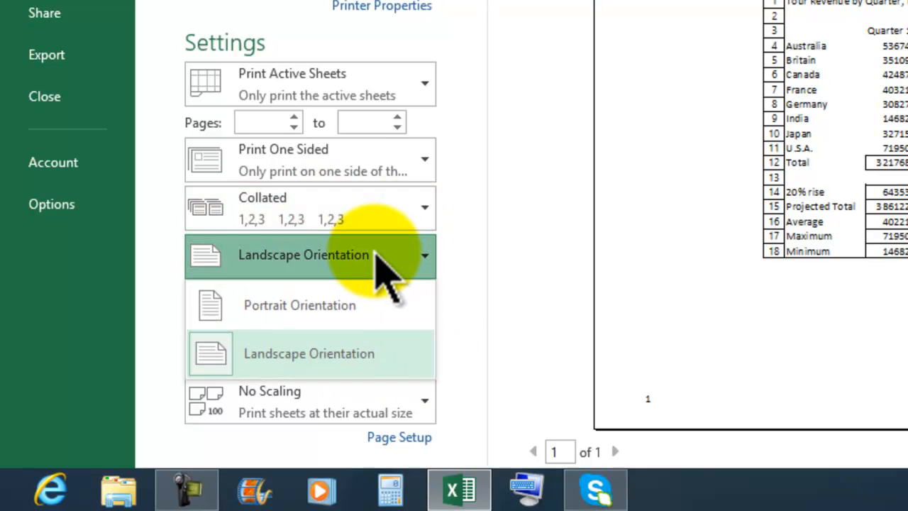
{"action": "left_click", "coordinate": [329, 306]}
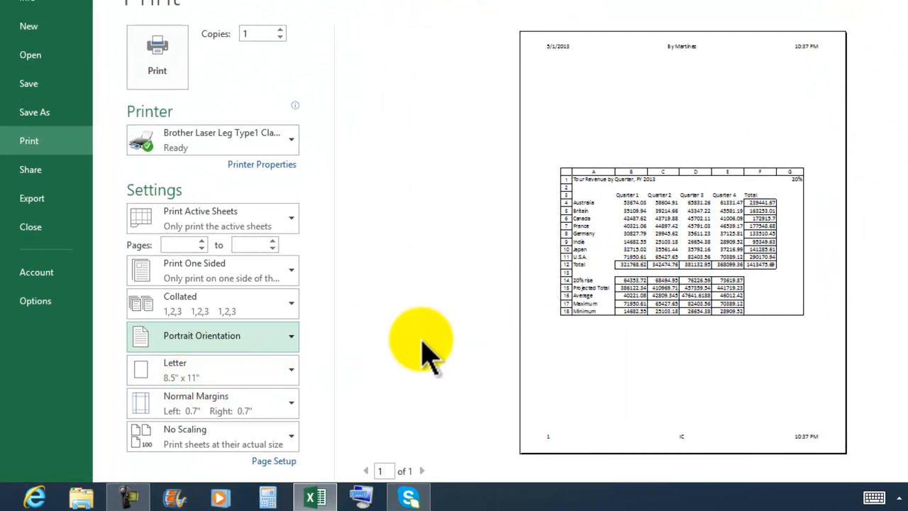
{"action": "left_click", "coordinate": [284, 335]}
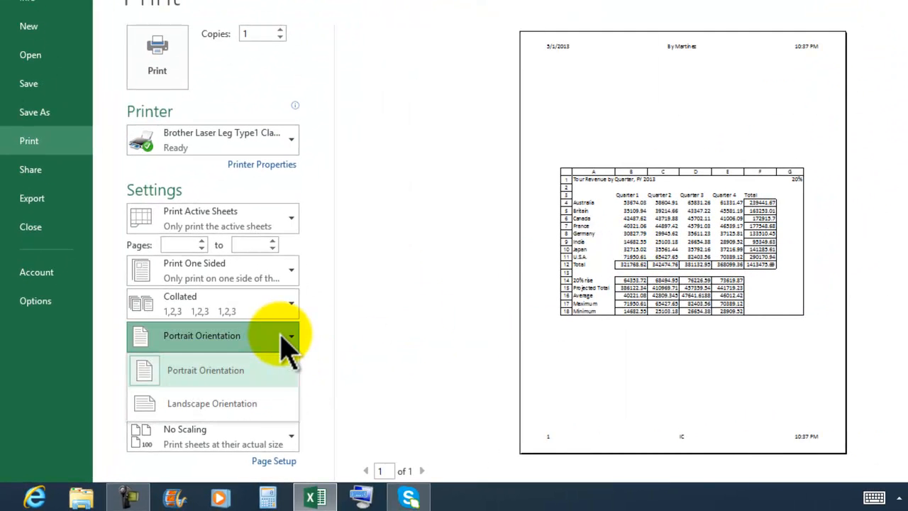
{"action": "left_click", "coordinate": [239, 403]}
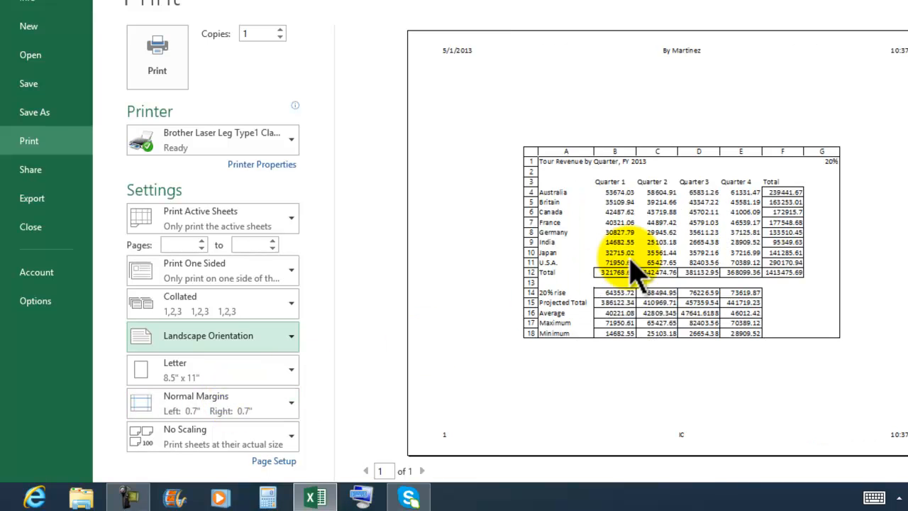
Try the Legal 8.5" x 14" paper size, and set the paper back to Letter.
{"action": "left_click", "coordinate": [252, 383]}
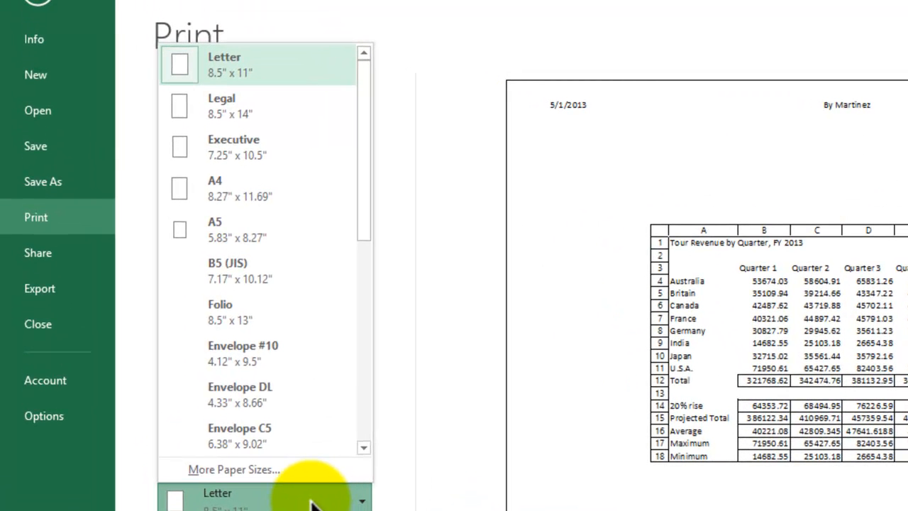
{"action": "left_click", "coordinate": [263, 120]}
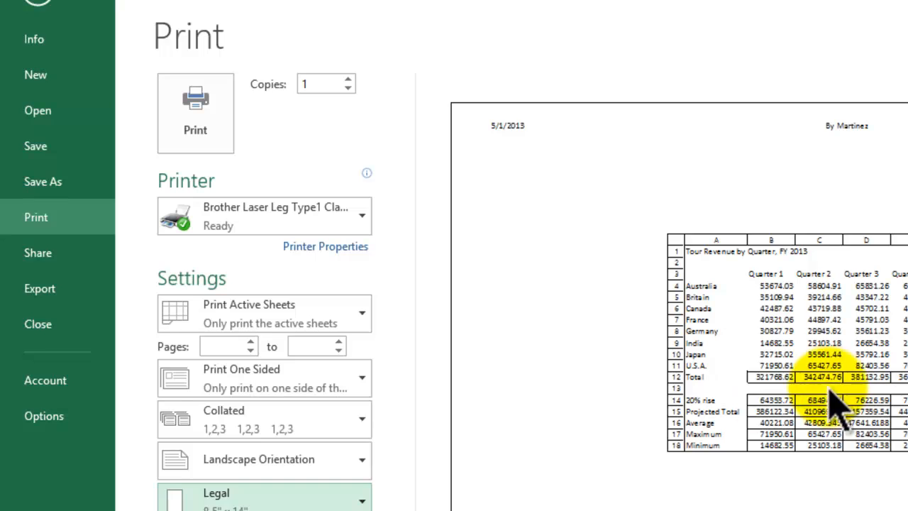
{"action": "left_click", "coordinate": [276, 476]}
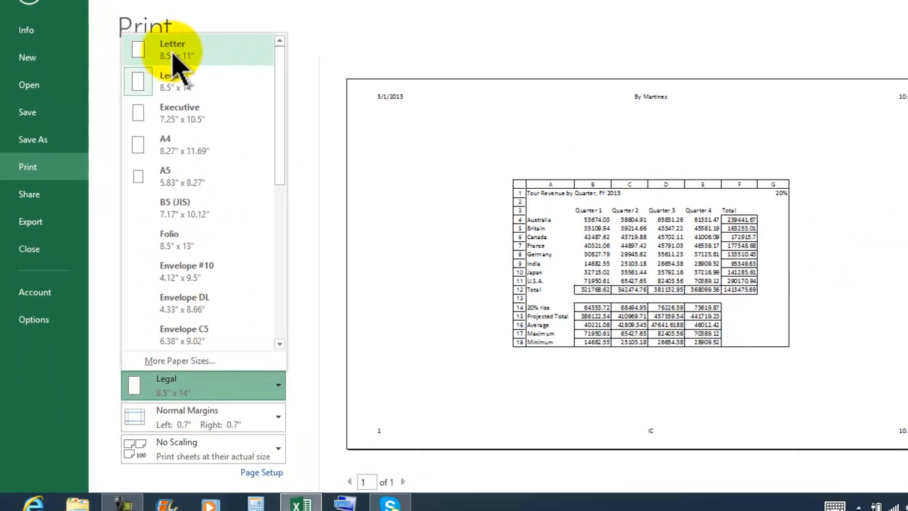
{"action": "left_click", "coordinate": [238, 78]}
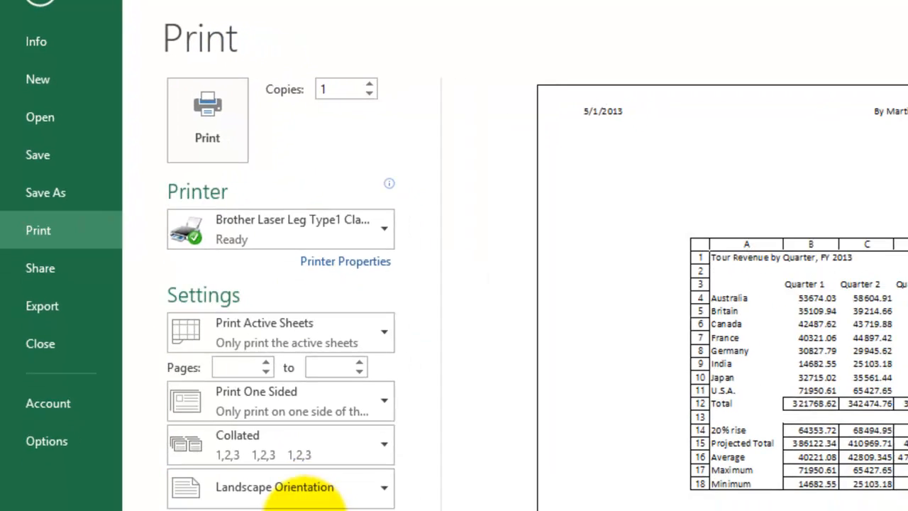
Try the Envelope B5 paper size for the worksheet, and restore Letter 8.5" x 11".
{"action": "left_click", "coordinate": [276, 505]}
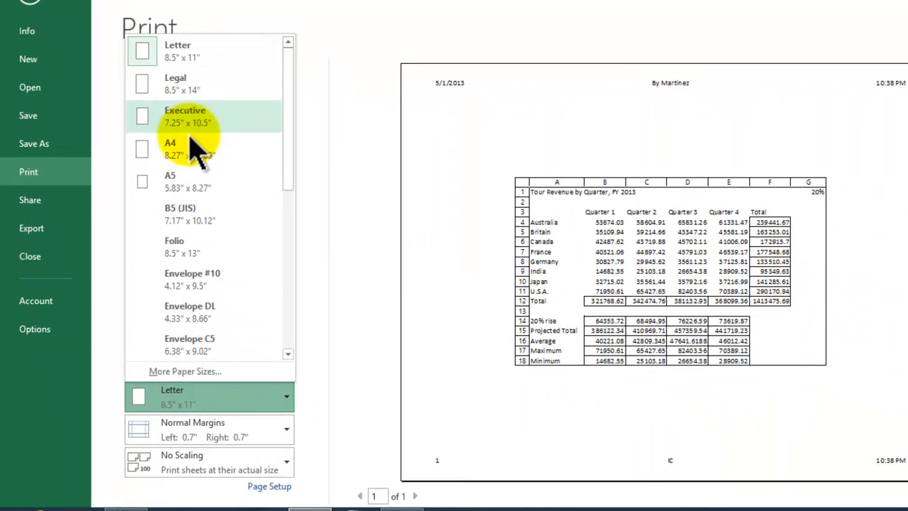
{"action": "left_click", "coordinate": [288, 353]}
{"action": "left_click", "coordinate": [288, 354]}
{"action": "left_click", "coordinate": [288, 354]}
{"action": "left_click", "coordinate": [288, 354]}
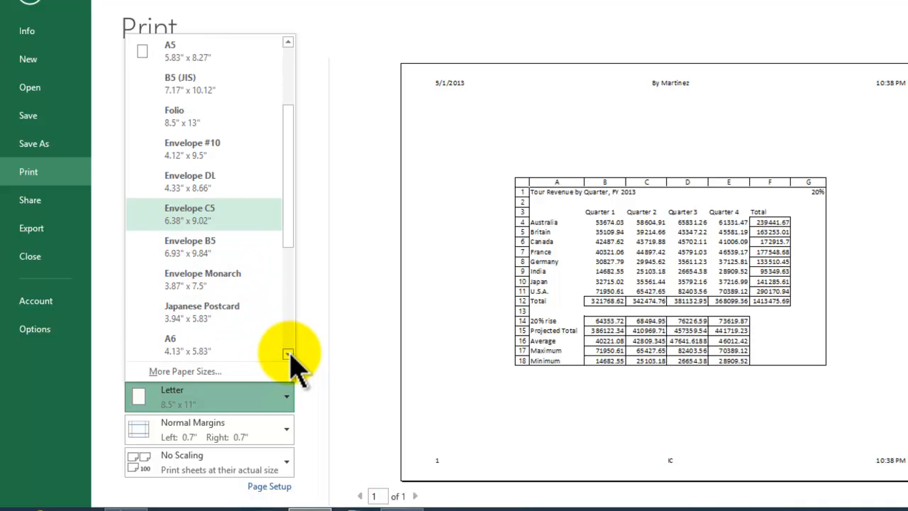
{"action": "left_click", "coordinate": [198, 261]}
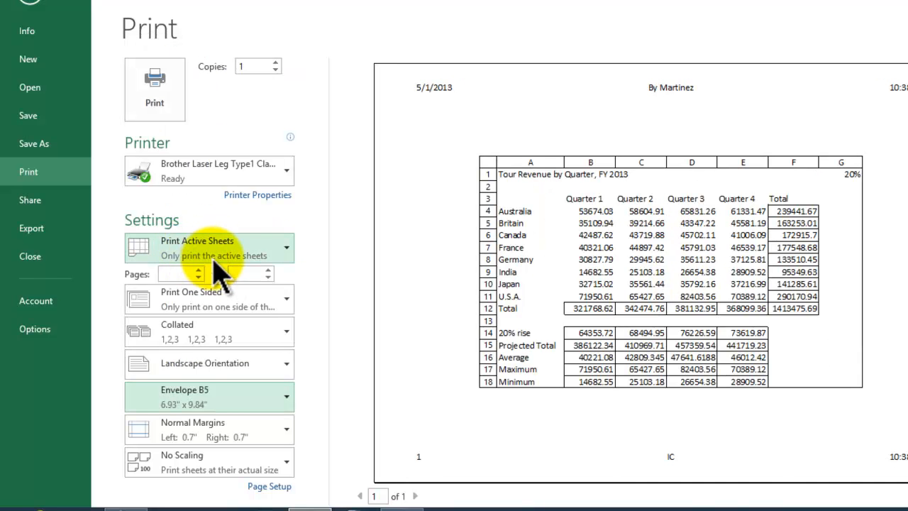
{"action": "left_click", "coordinate": [235, 395]}
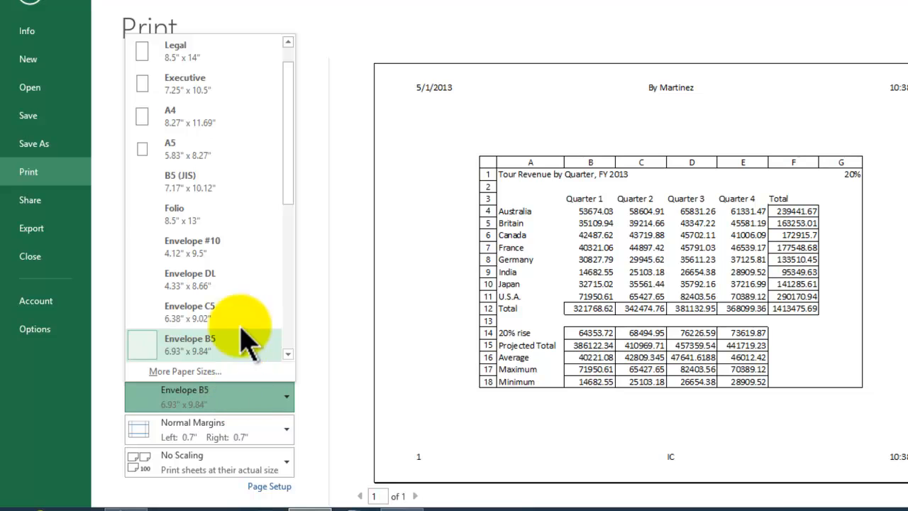
{"action": "left_click_drag", "start_coordinate": [291, 99], "coordinate": [294, 80]}
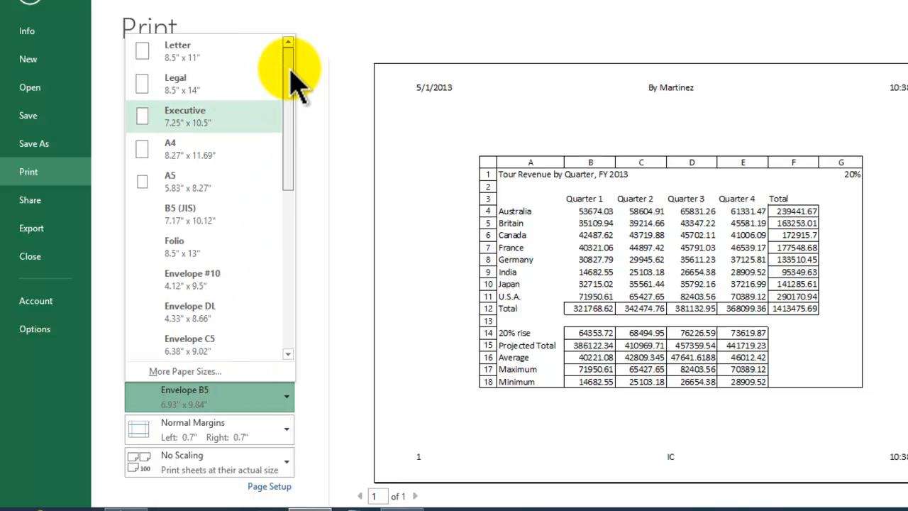
{"action": "left_click", "coordinate": [183, 48]}
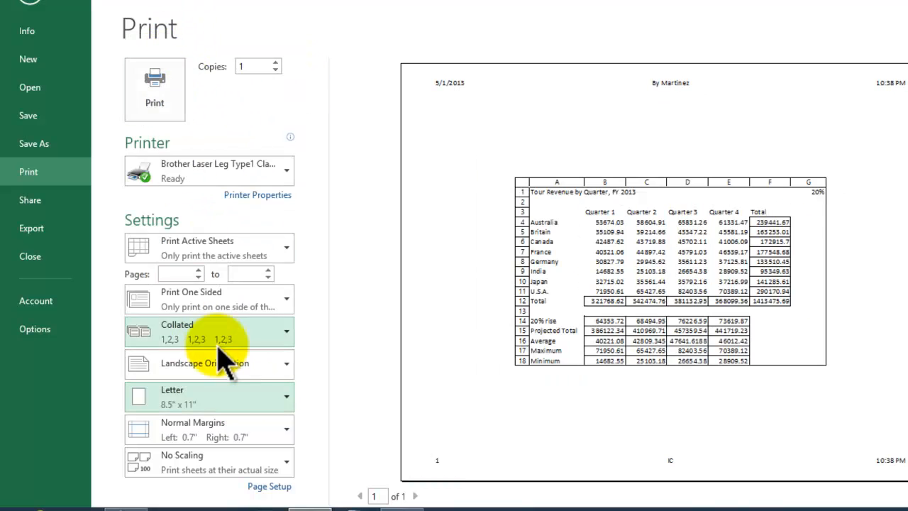
Examine the other available paper and envelope sizes without changing the paper size.
{"action": "left_click", "coordinate": [226, 397]}
{"action": "left_click_drag", "start_coordinate": [295, 149], "coordinate": [295, 115]}
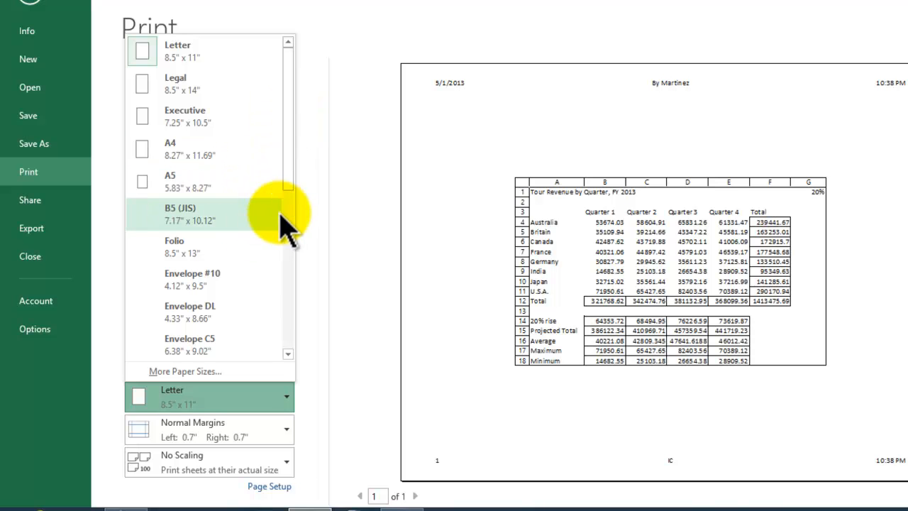
{"action": "left_click_drag", "start_coordinate": [291, 186], "coordinate": [291, 250]}
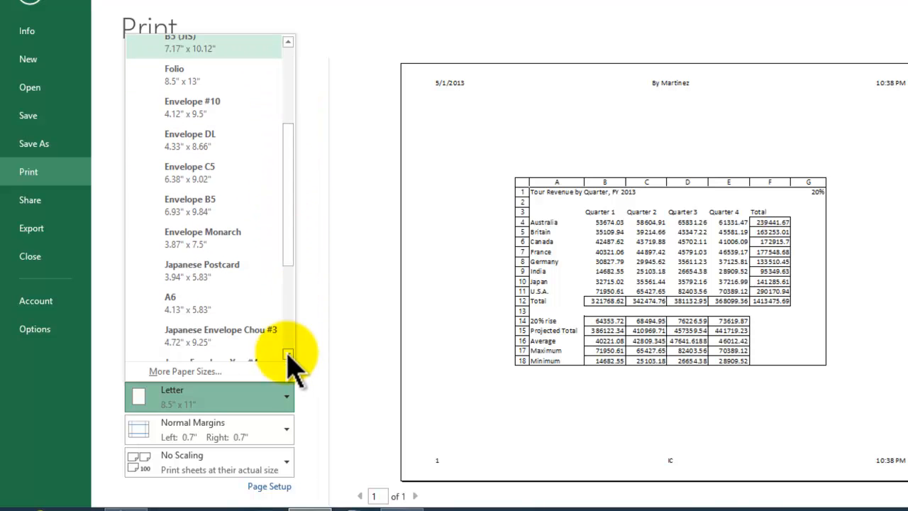
{"action": "left_click", "coordinate": [284, 402]}
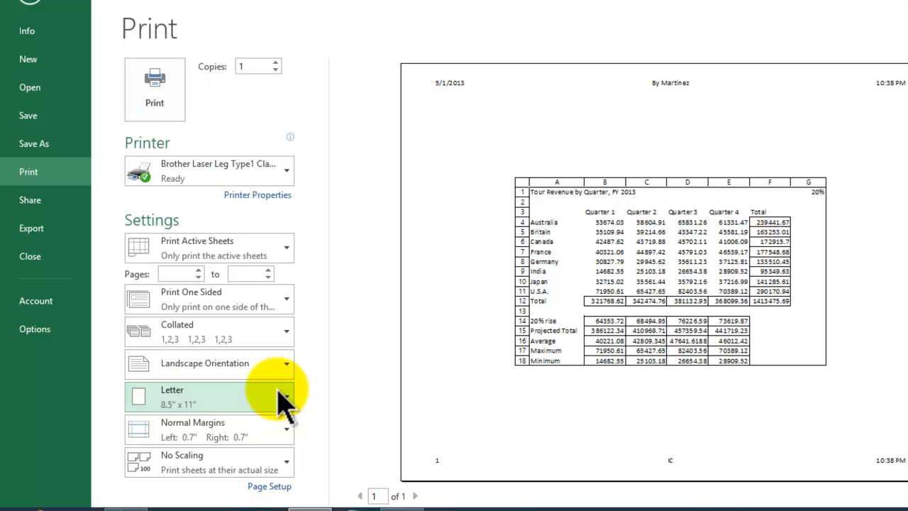
Review the margin presets and the page setup's margin and centering values for the worksheet.
{"action": "left_click", "coordinate": [283, 431]}
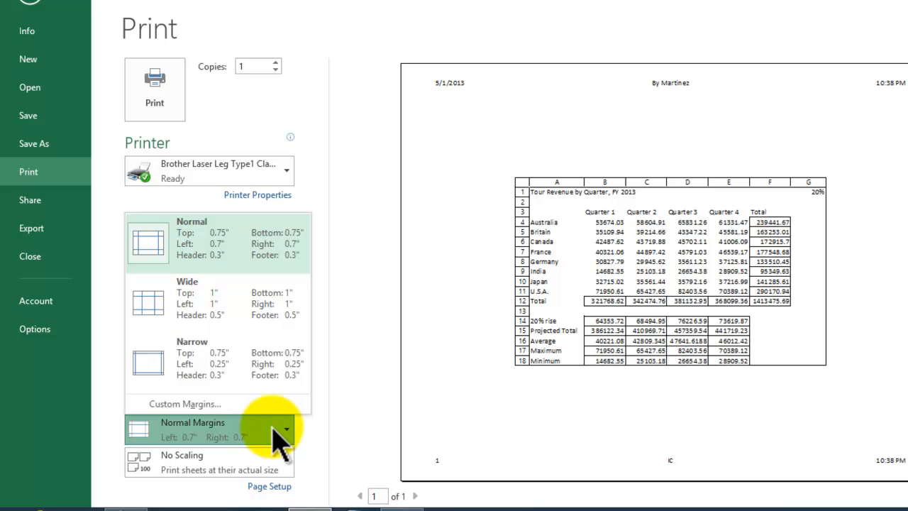
{"action": "left_click", "coordinate": [269, 487]}
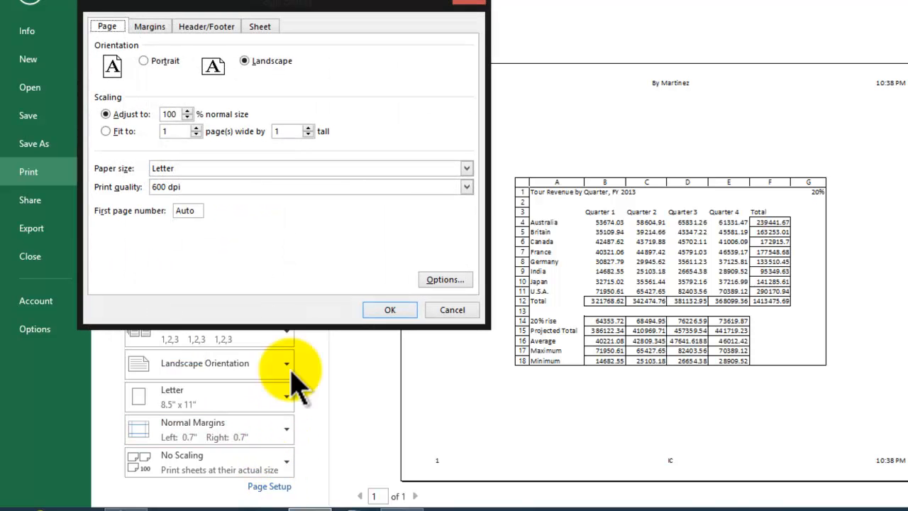
{"action": "left_click", "coordinate": [149, 27]}
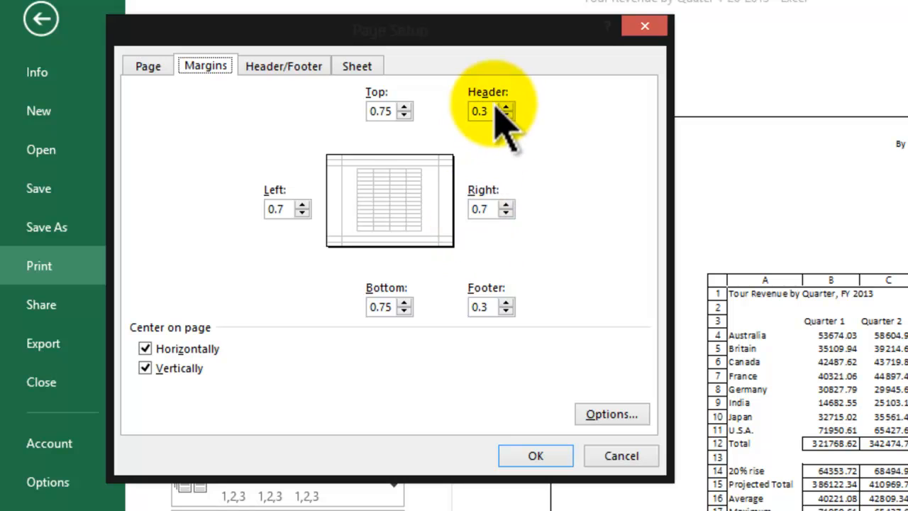
{"action": "left_click", "coordinate": [548, 454]}
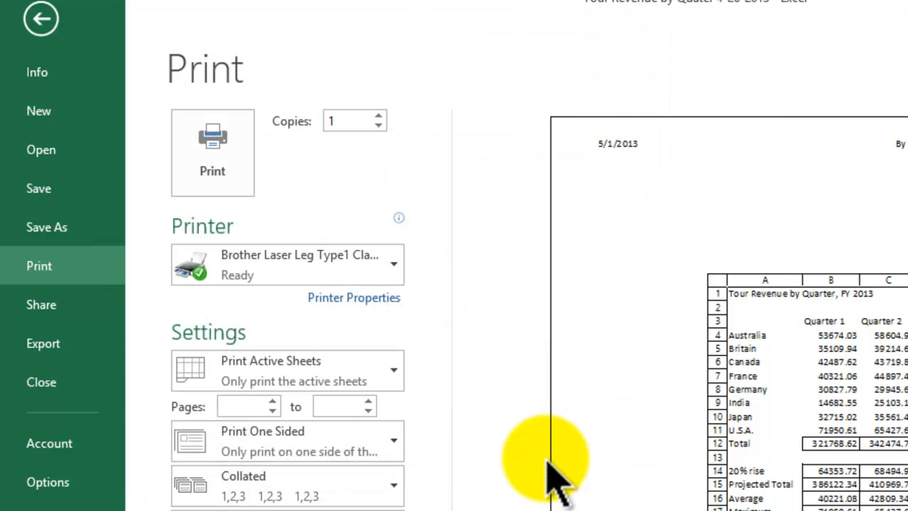
Try the Wide and Narrow margin presets for the worksheet, and restore Normal margins.
{"action": "left_click", "coordinate": [287, 510]}
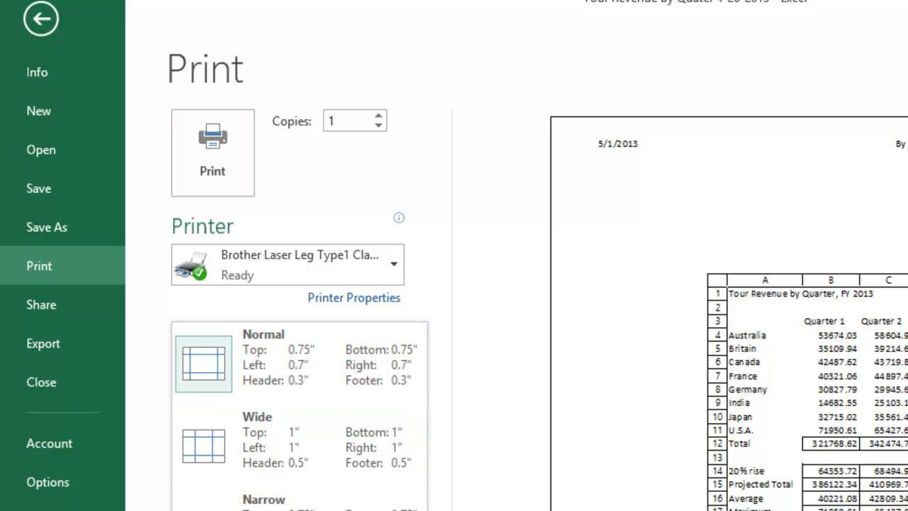
{"action": "left_click", "coordinate": [270, 445]}
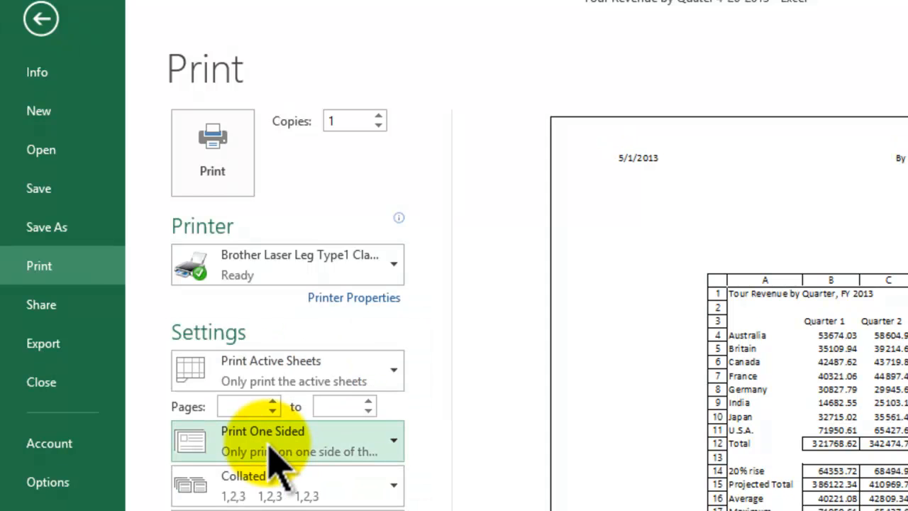
{"action": "left_click", "coordinate": [195, 419]}
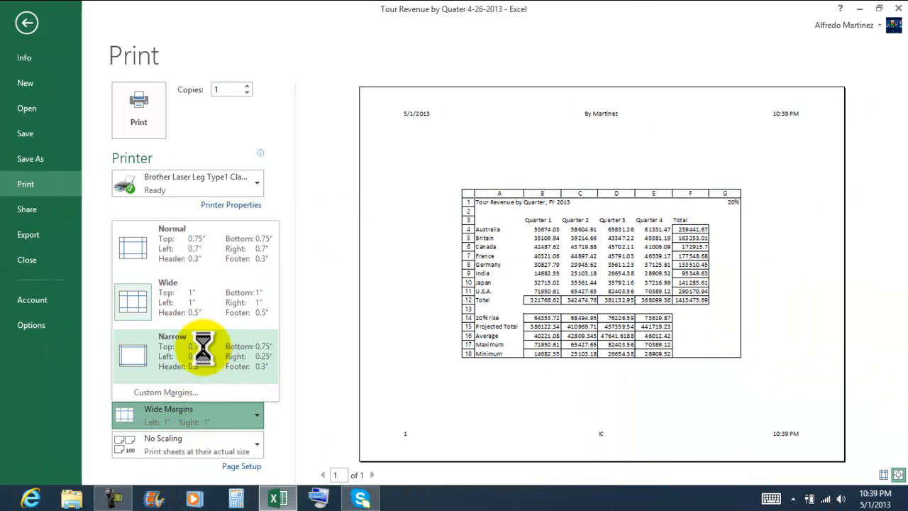
{"action": "left_click", "coordinate": [204, 347]}
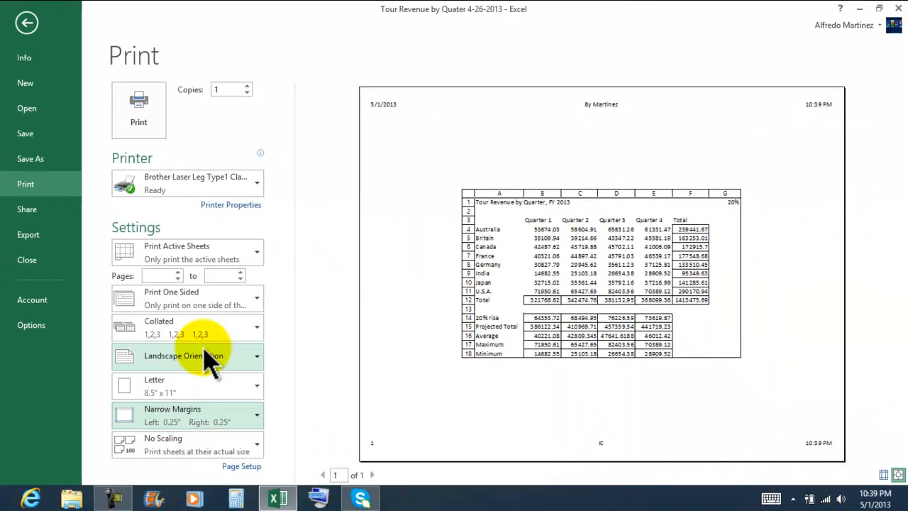
{"action": "left_click", "coordinate": [229, 417]}
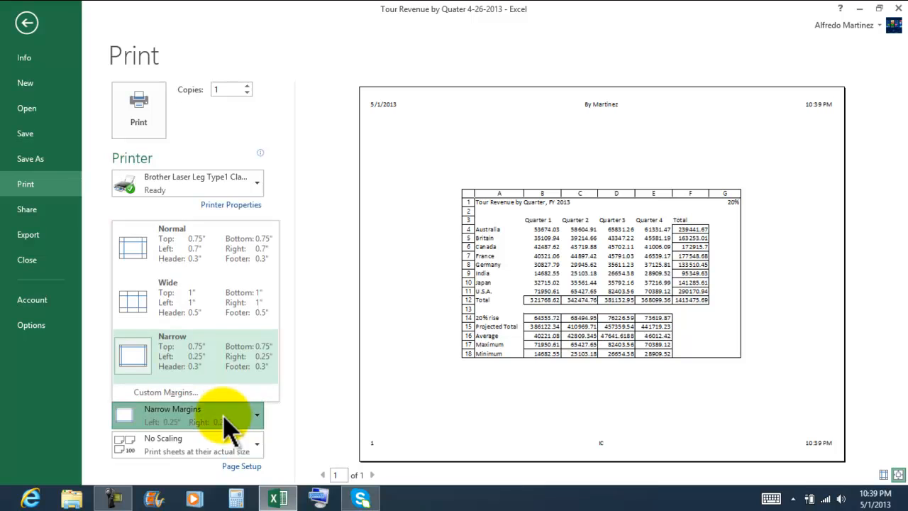
{"action": "left_click", "coordinate": [207, 249]}
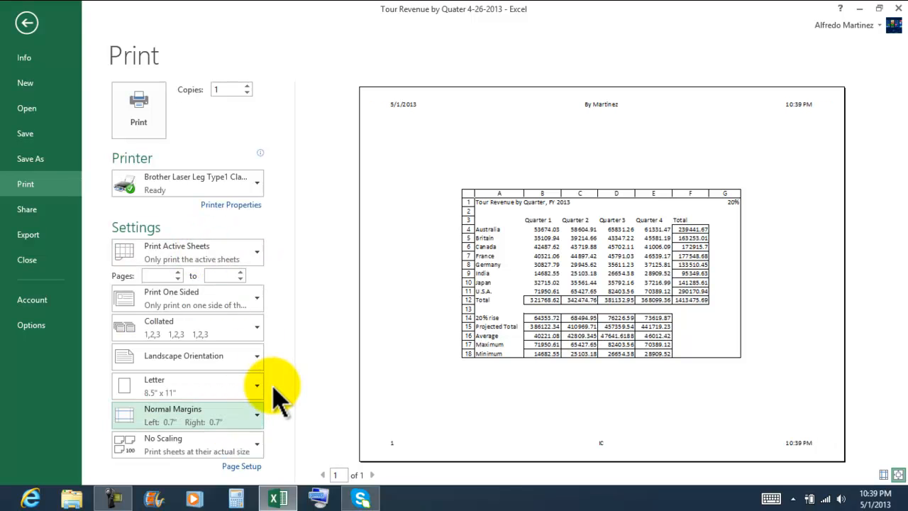
Review the print scaling options while keeping No Scaling, and save the workbook.
{"action": "left_click", "coordinate": [241, 453]}
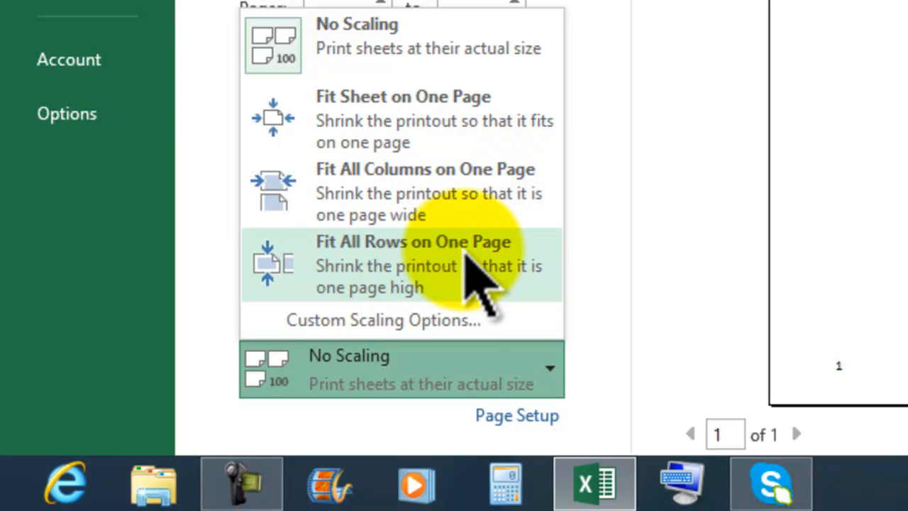
{"action": "left_click", "coordinate": [460, 386]}
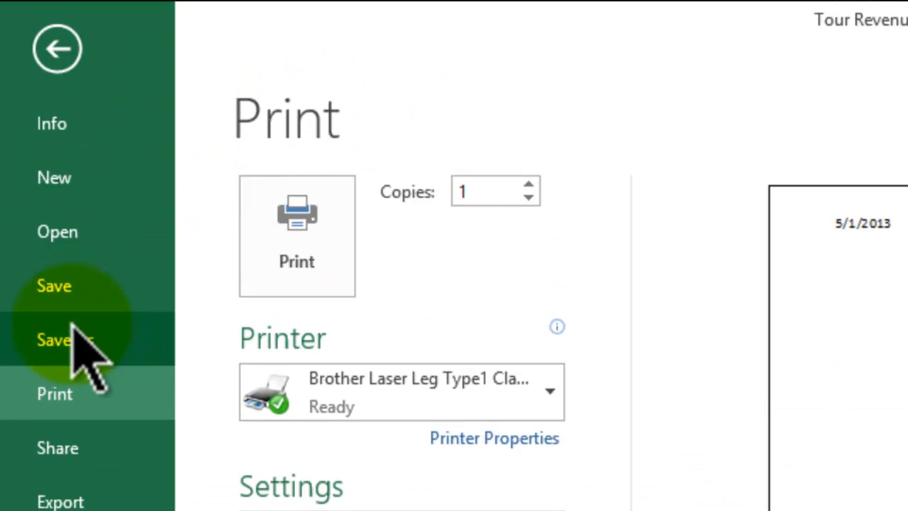
{"action": "left_click", "coordinate": [72, 287]}
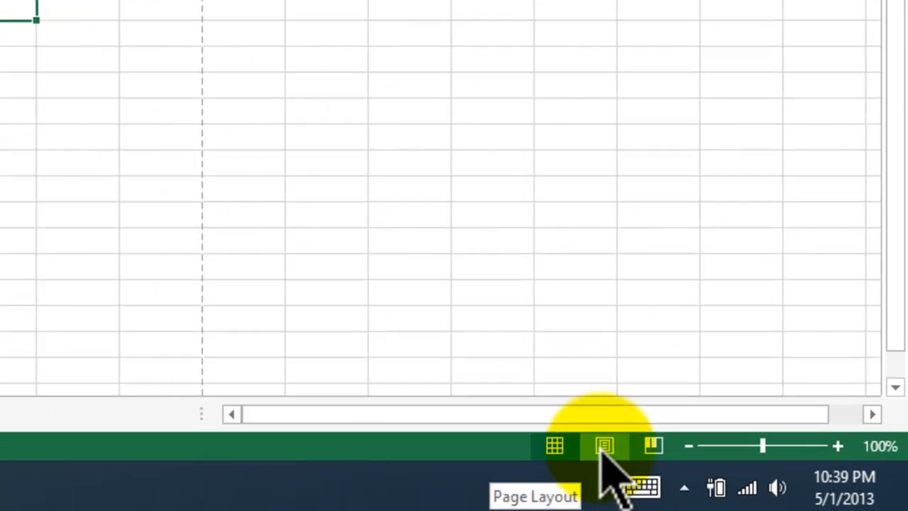
Show Sheet1 in Page Layout view and inspect the three sections of the page header.
{"action": "left_click", "coordinate": [752, 476]}
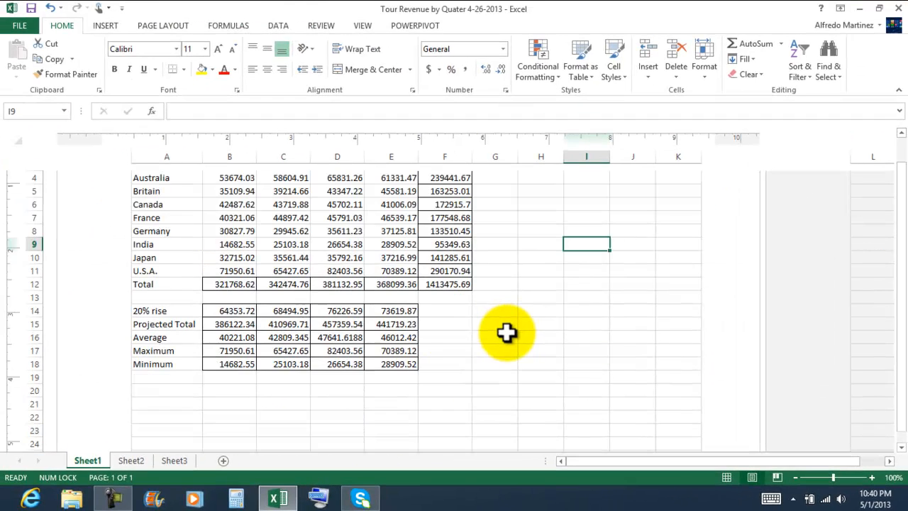
{"action": "scroll", "coordinate": [511, 330], "scroll_direction": "up", "scroll_amount": 3}
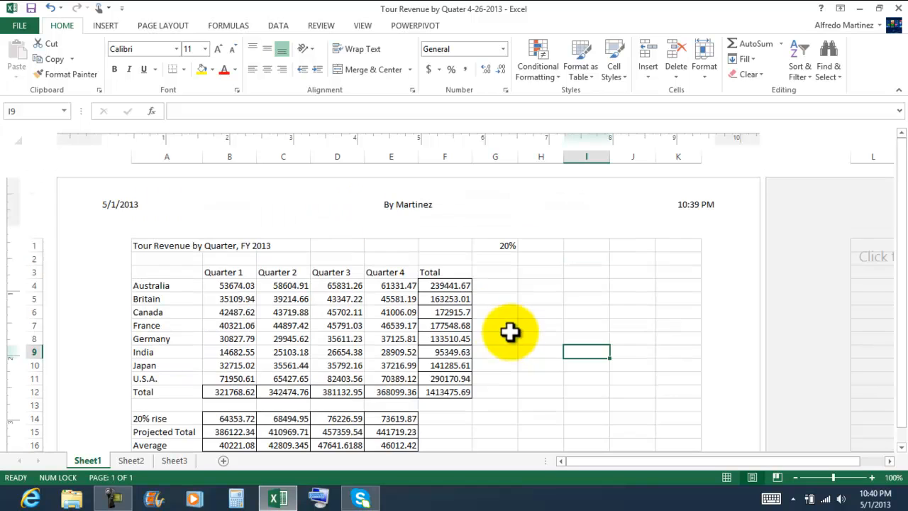
{"action": "left_click", "coordinate": [151, 207]}
{"action": "left_click", "coordinate": [391, 210]}
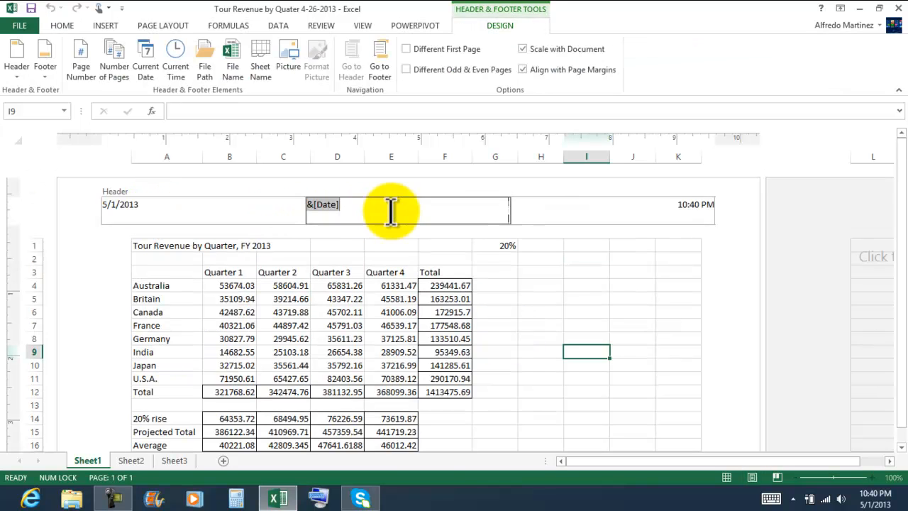
{"action": "left_click", "coordinate": [546, 208]}
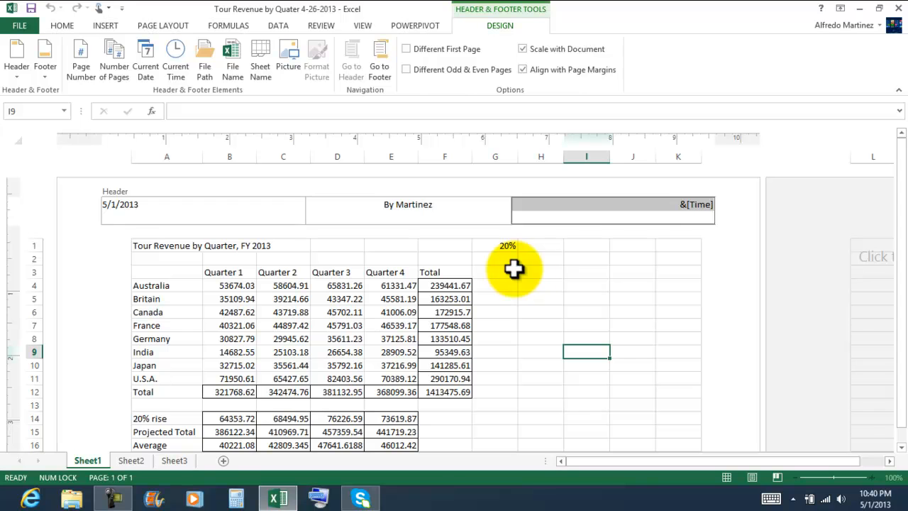
{"action": "left_click", "coordinate": [539, 286]}
Inspect the three sections of the page footer in Page Layout view.
{"action": "scroll", "coordinate": [539, 287], "scroll_direction": "down", "scroll_amount": 6}
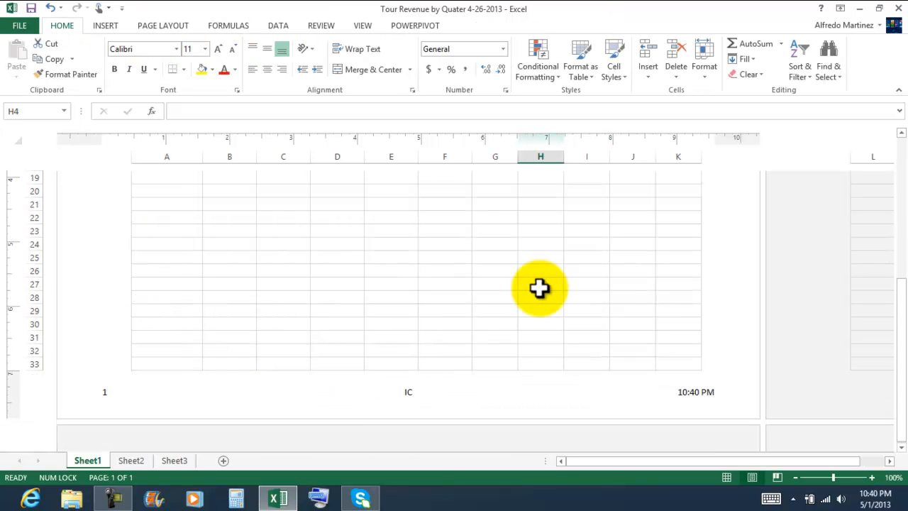
{"action": "left_click", "coordinate": [145, 396]}
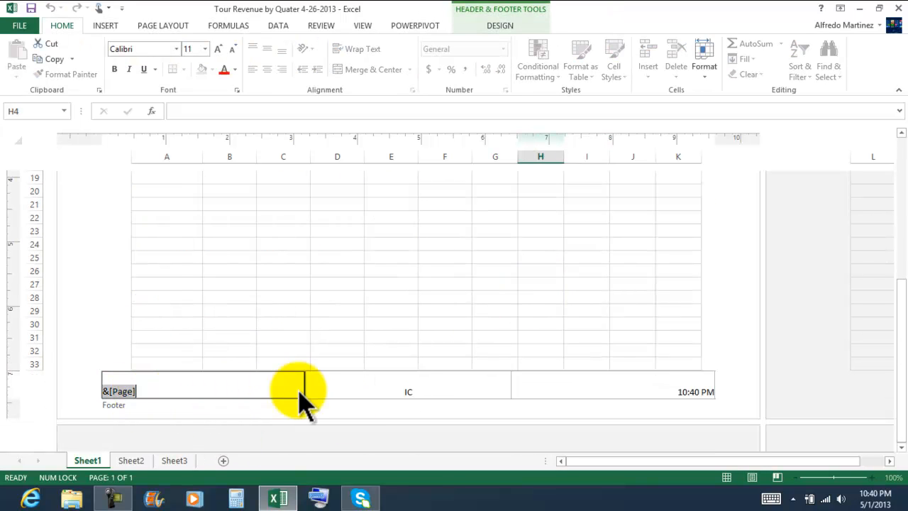
{"action": "left_click", "coordinate": [405, 383]}
{"action": "left_click", "coordinate": [573, 385]}
{"action": "left_click", "coordinate": [485, 286]}
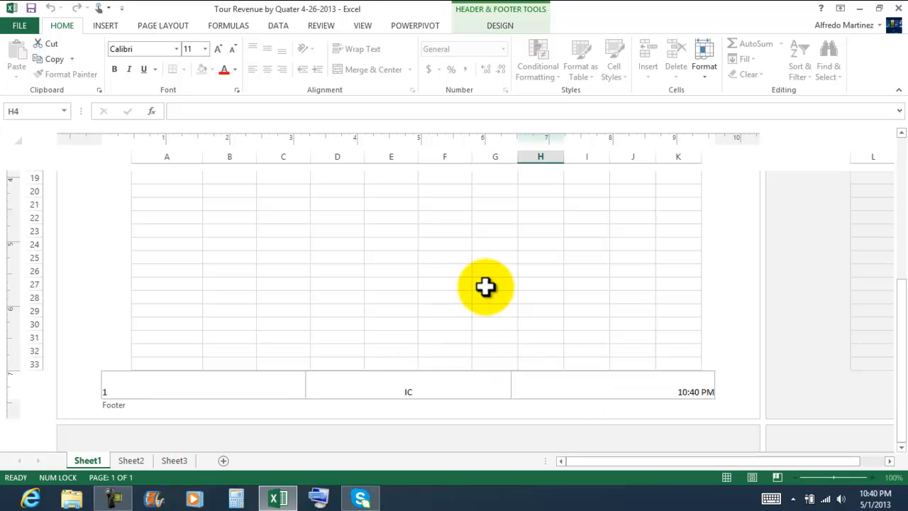
Review the Header & Footer design tools with the header's center and right sections selected, leaving the header unchanged.
{"action": "scroll", "coordinate": [485, 286], "scroll_direction": "up", "scroll_amount": 7}
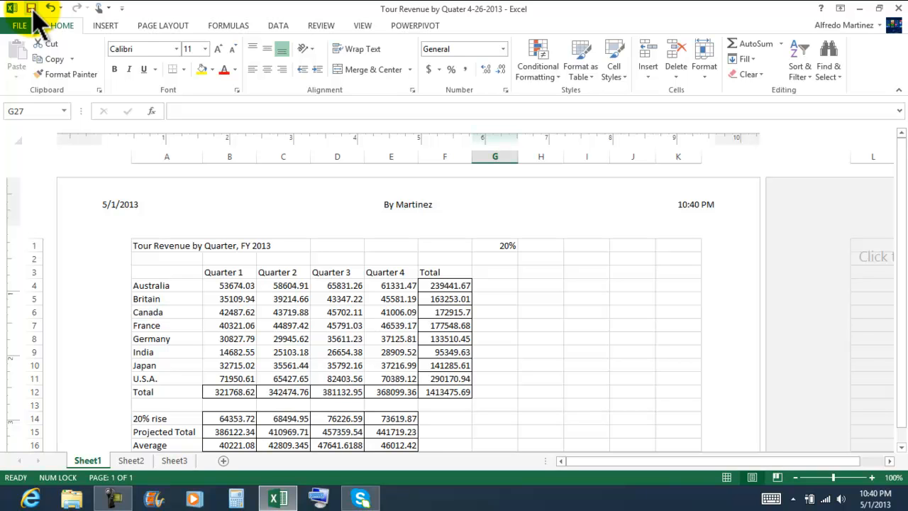
{"action": "left_click", "coordinate": [404, 209]}
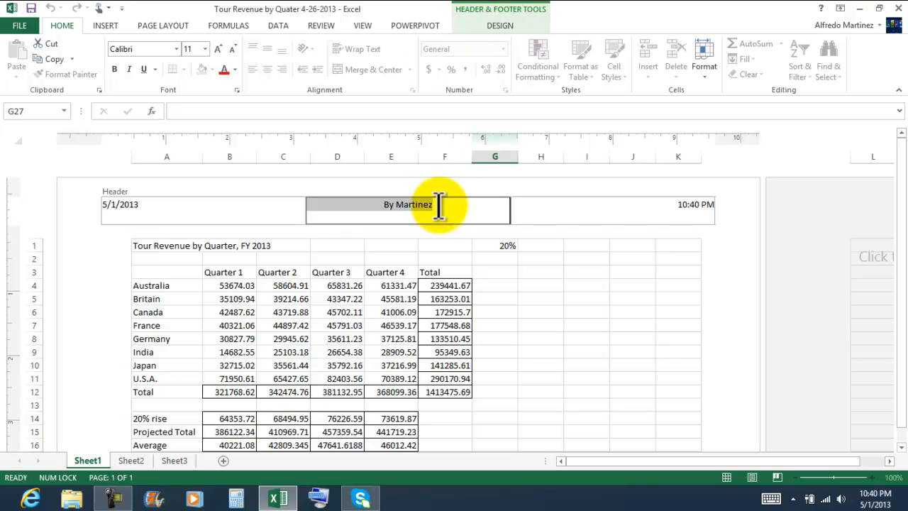
{"action": "left_click", "coordinate": [499, 28]}
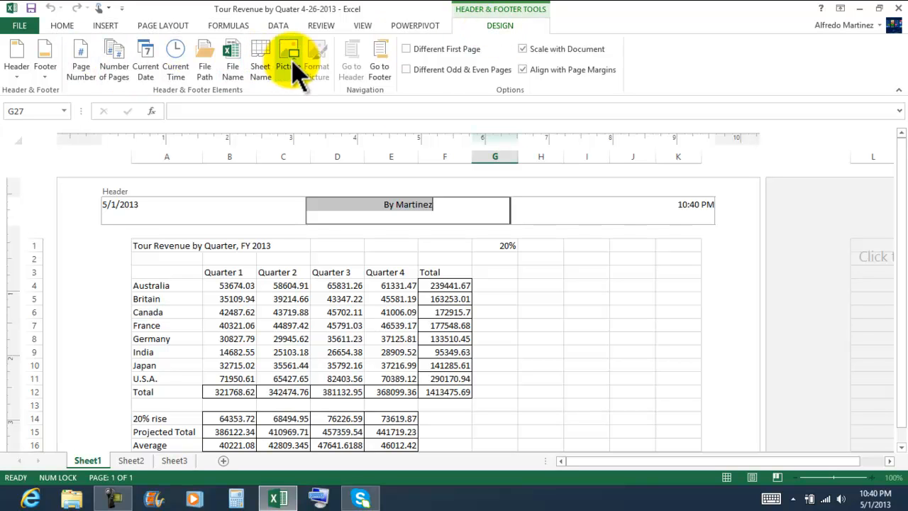
{"action": "left_click", "coordinate": [562, 211]}
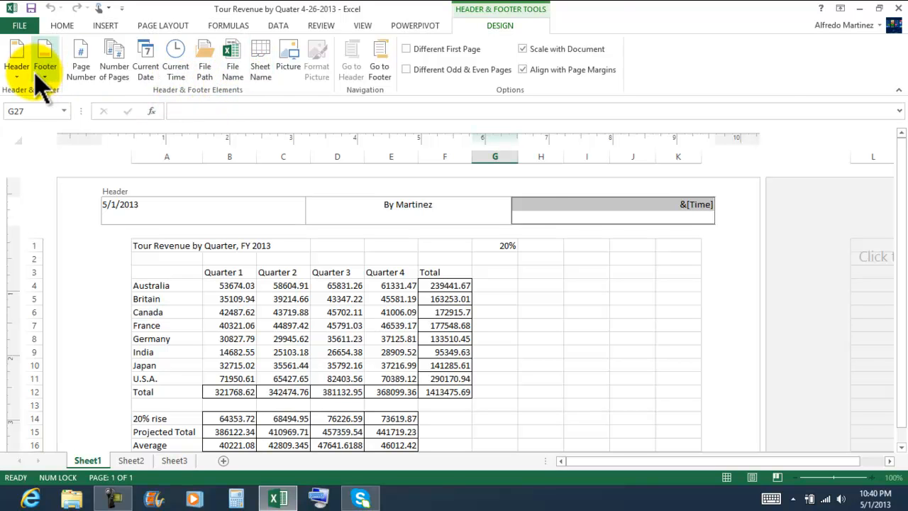
{"action": "left_click", "coordinate": [566, 263]}
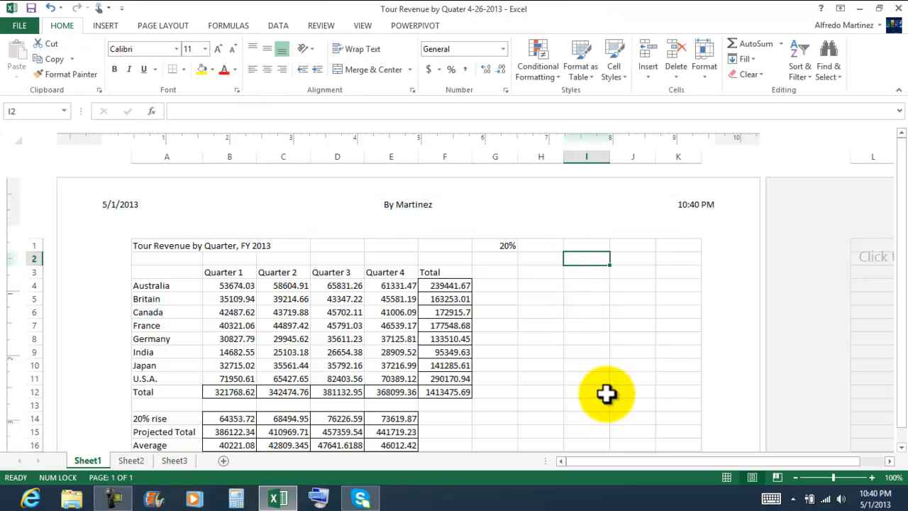
Look over the page from header to footer and return the worksheet to Normal view.
{"action": "left_click", "coordinate": [588, 339]}
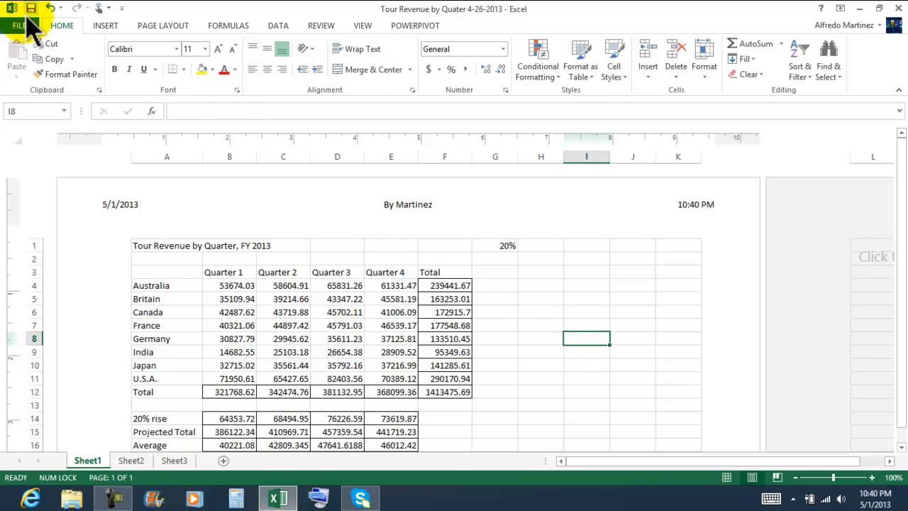
{"action": "scroll", "coordinate": [581, 304], "scroll_direction": "down", "scroll_amount": 4}
{"action": "scroll", "coordinate": [593, 303], "scroll_direction": "up", "scroll_amount": 1}
{"action": "scroll", "coordinate": [593, 304], "scroll_direction": "up", "scroll_amount": 2}
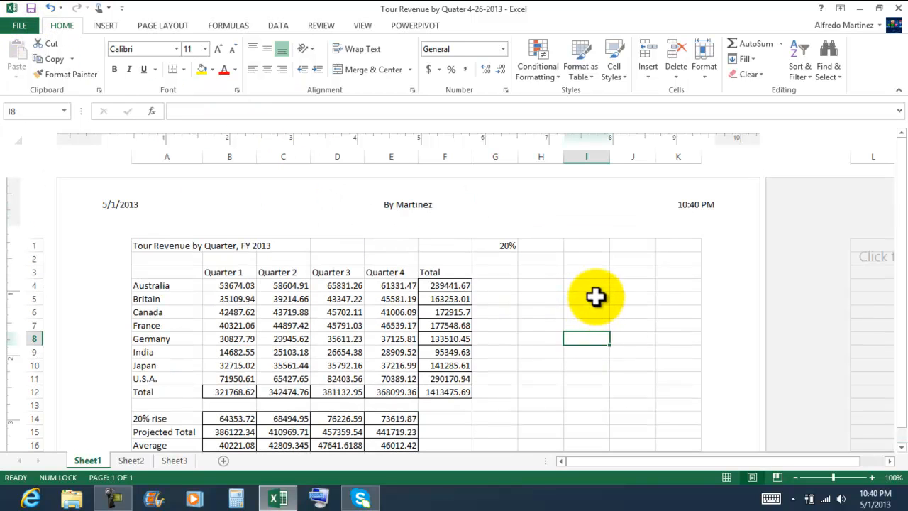
{"action": "left_click", "coordinate": [728, 478]}
Review the worksheet's print preview and the page, margin, header/footer and sheet settings in Page Setup.
{"action": "left_click", "coordinate": [20, 26]}
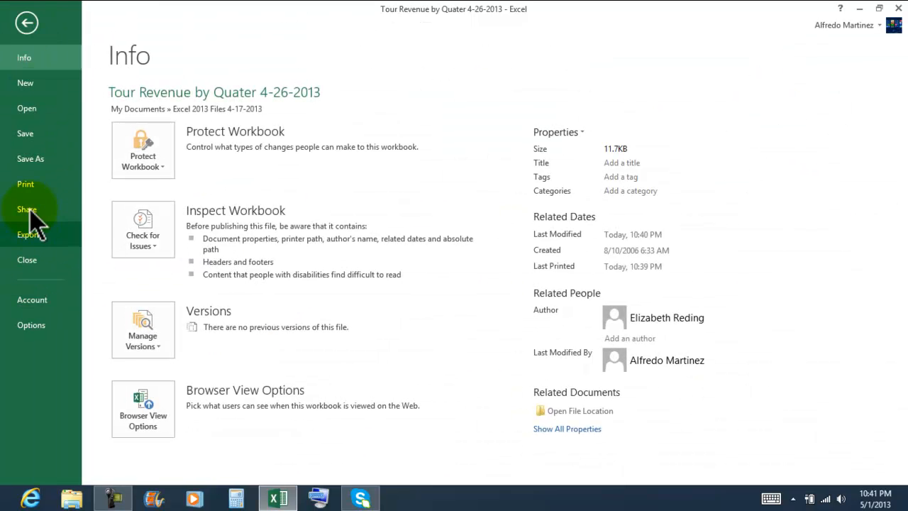
{"action": "left_click", "coordinate": [32, 183]}
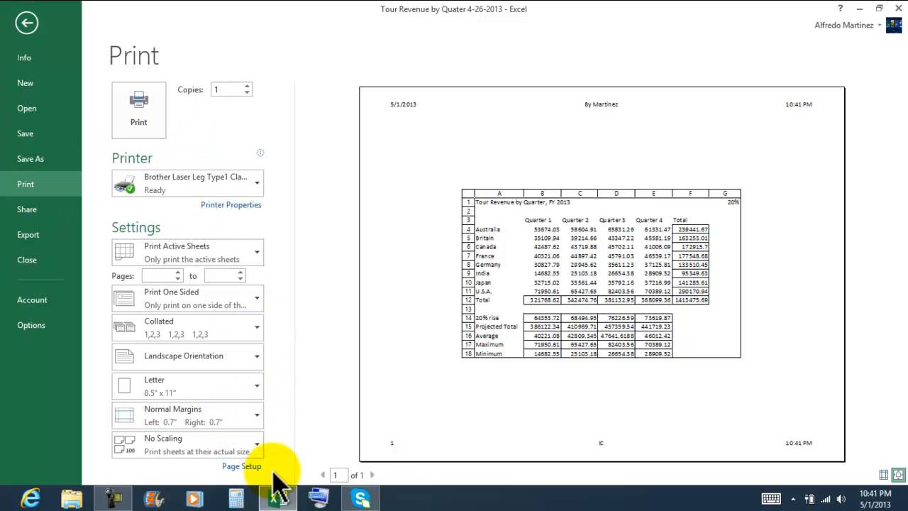
{"action": "left_click", "coordinate": [240, 468]}
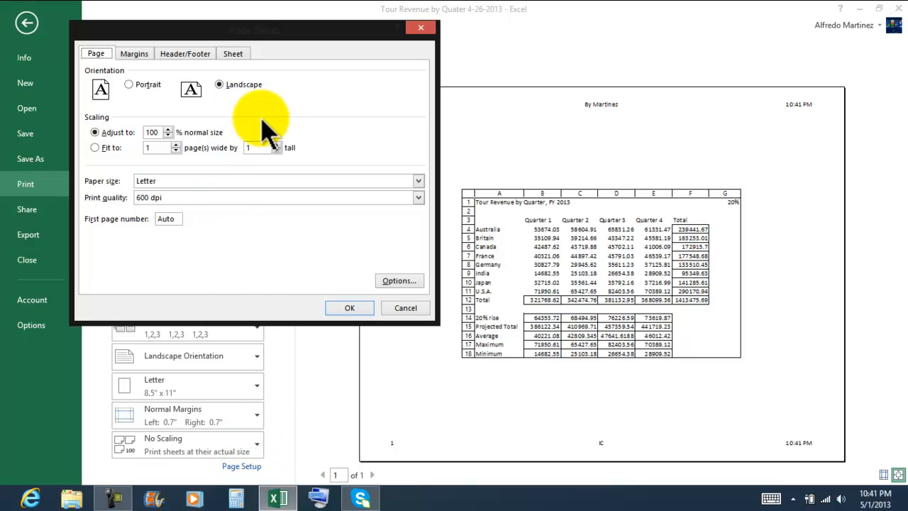
{"action": "left_click", "coordinate": [134, 55]}
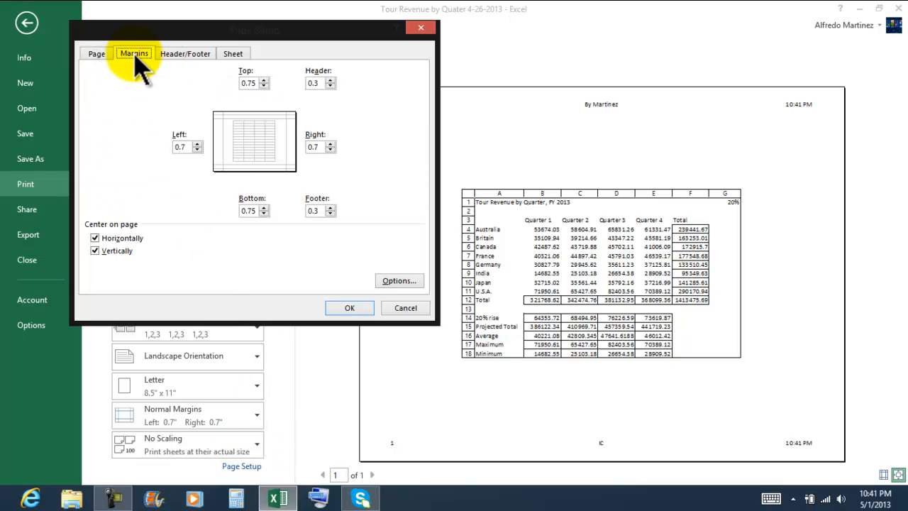
{"action": "left_click", "coordinate": [186, 54]}
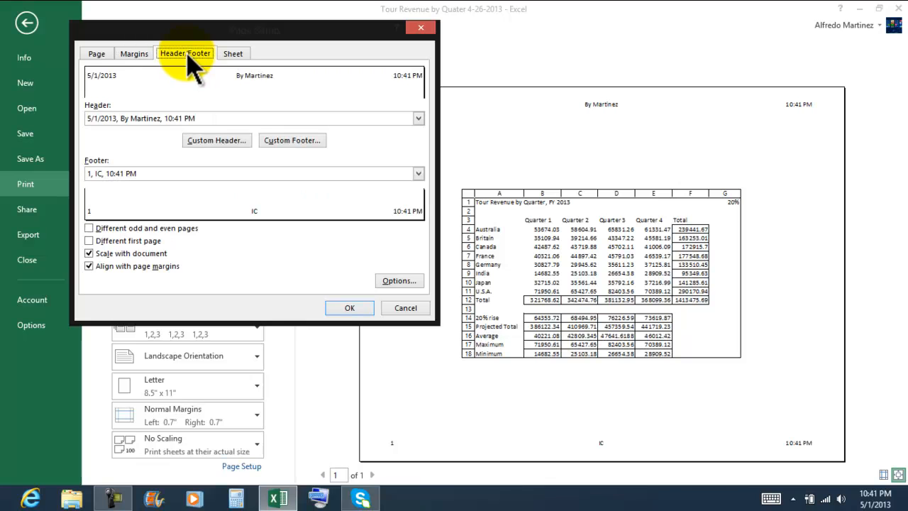
{"action": "left_click", "coordinate": [234, 55]}
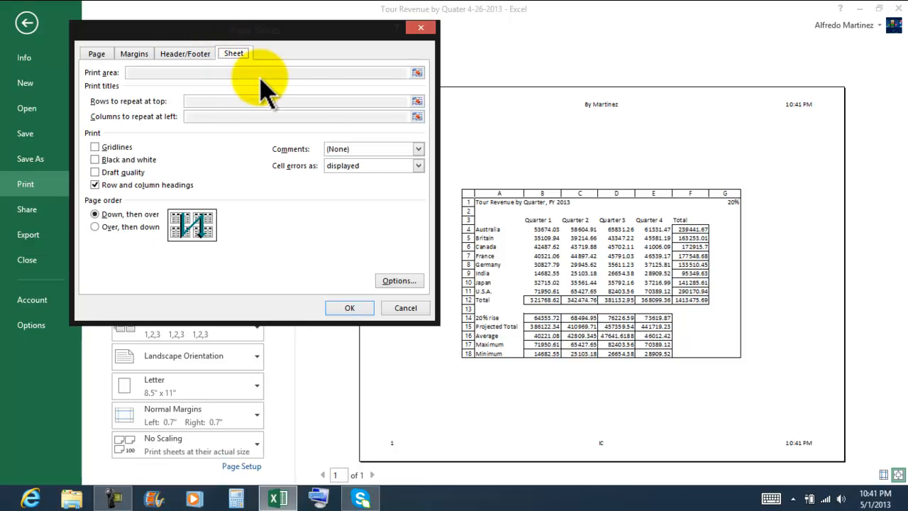
{"action": "left_click", "coordinate": [343, 298]}
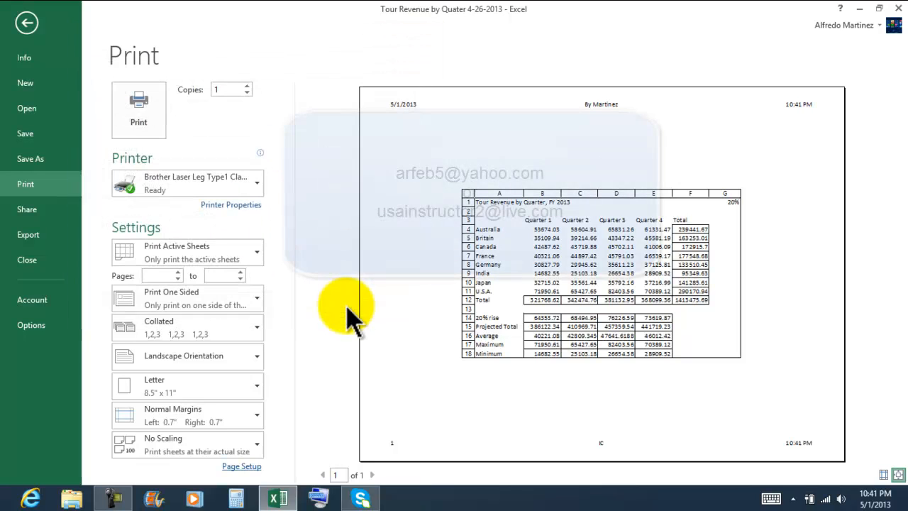
Return from the print settings to the worksheet and close the workbook.
{"action": "left_click", "coordinate": [27, 22]}
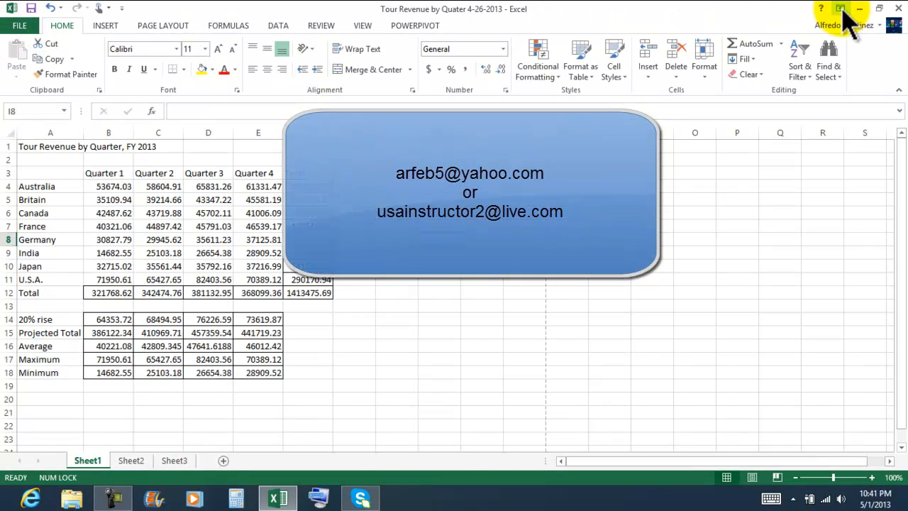
{"action": "left_click", "coordinate": [896, 9]}
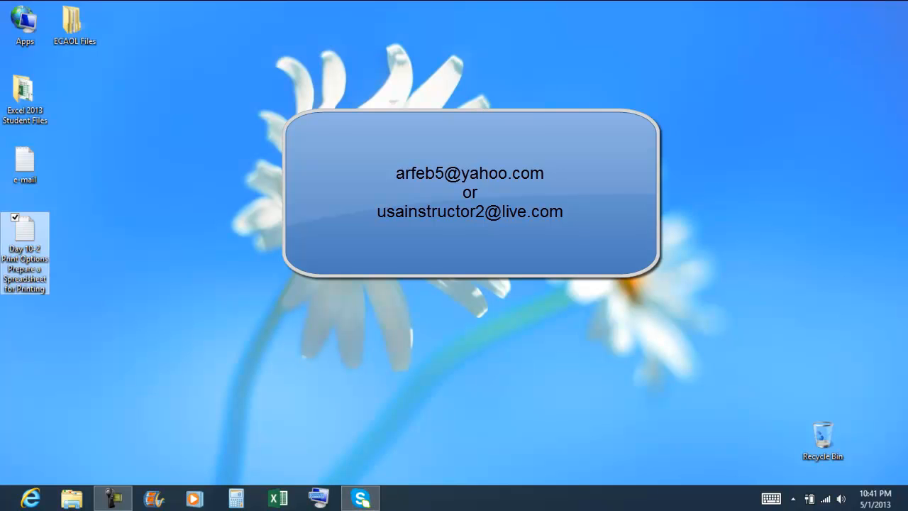